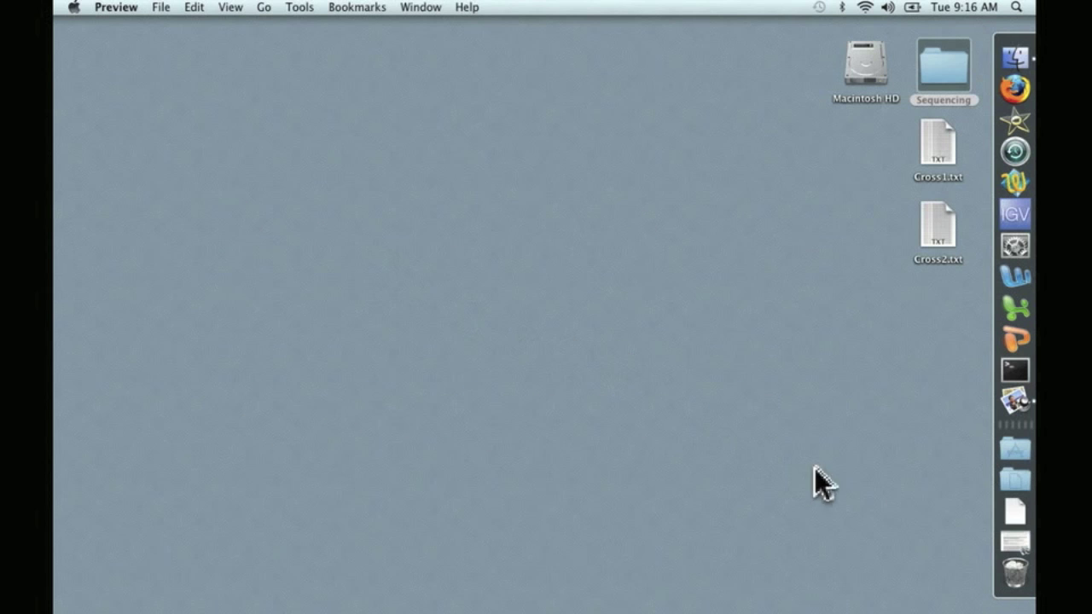
- Open the minimized rice hybrids article PDF and copy the accession number GSE19602 from its Accession Number section
click(1014, 543)
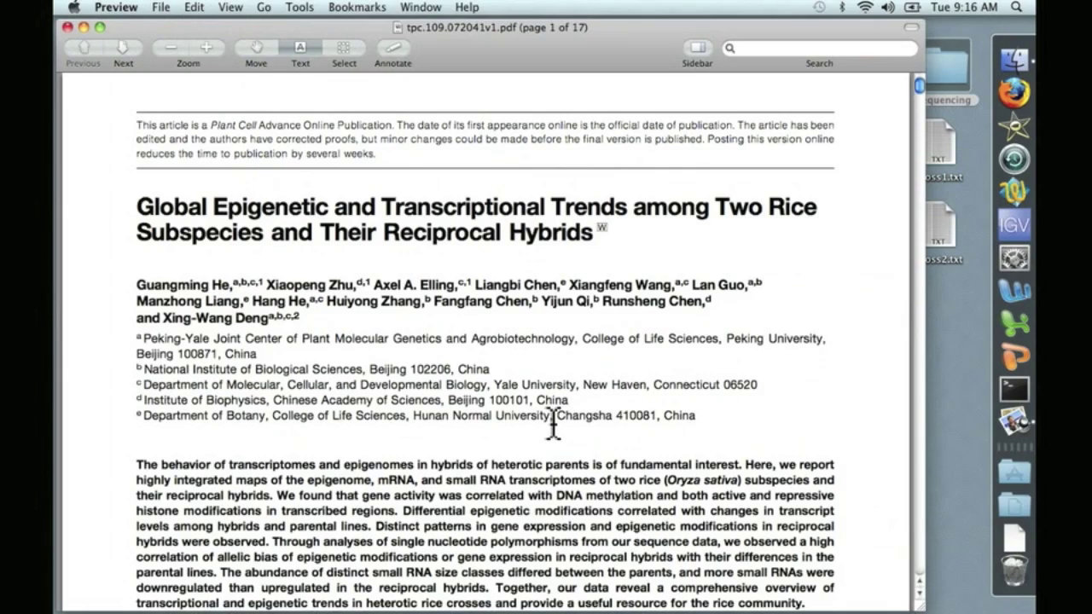
scroll(553, 424, down, 20)
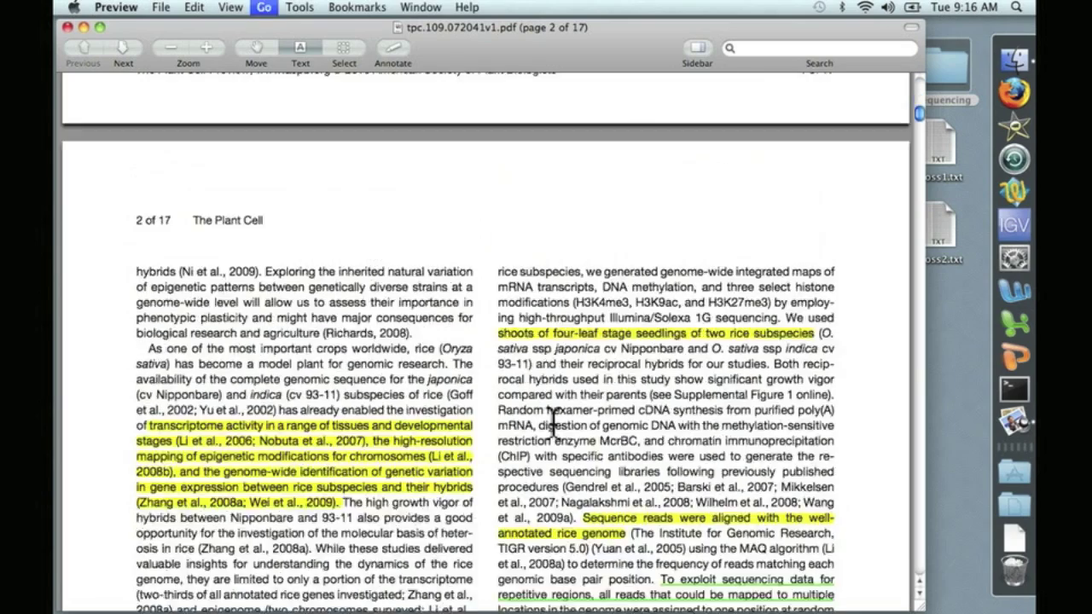
scroll(553, 424, down, 20)
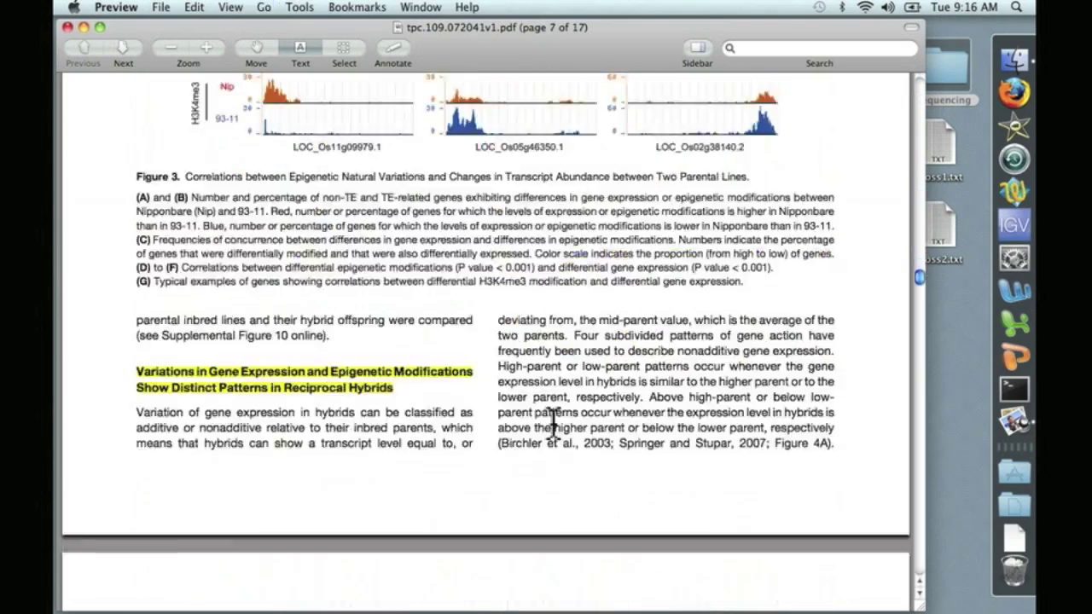
scroll(551, 418, down, 20)
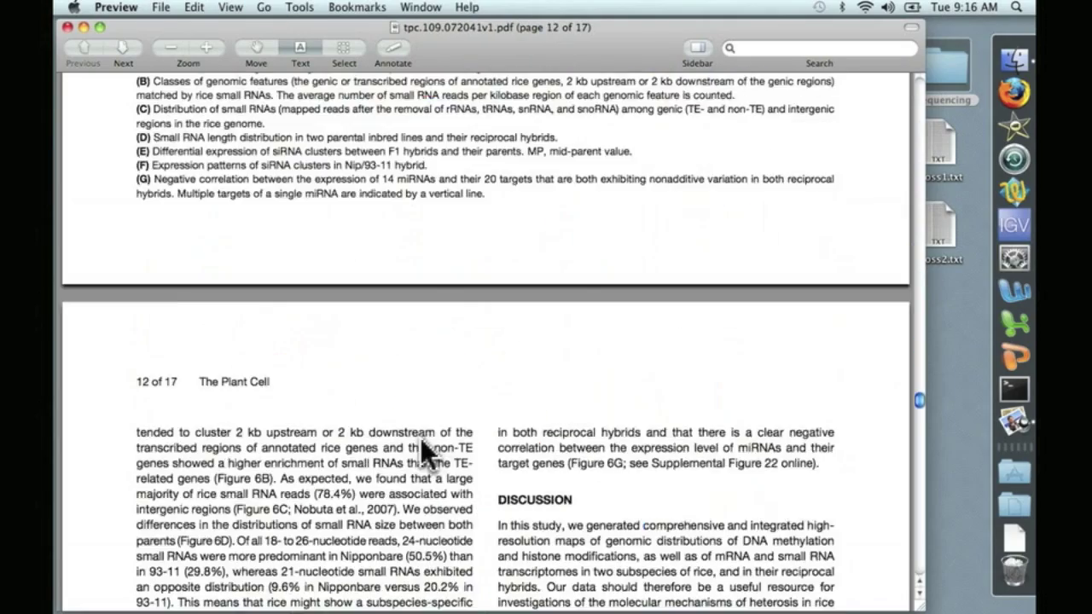
scroll(426, 452, down, 20)
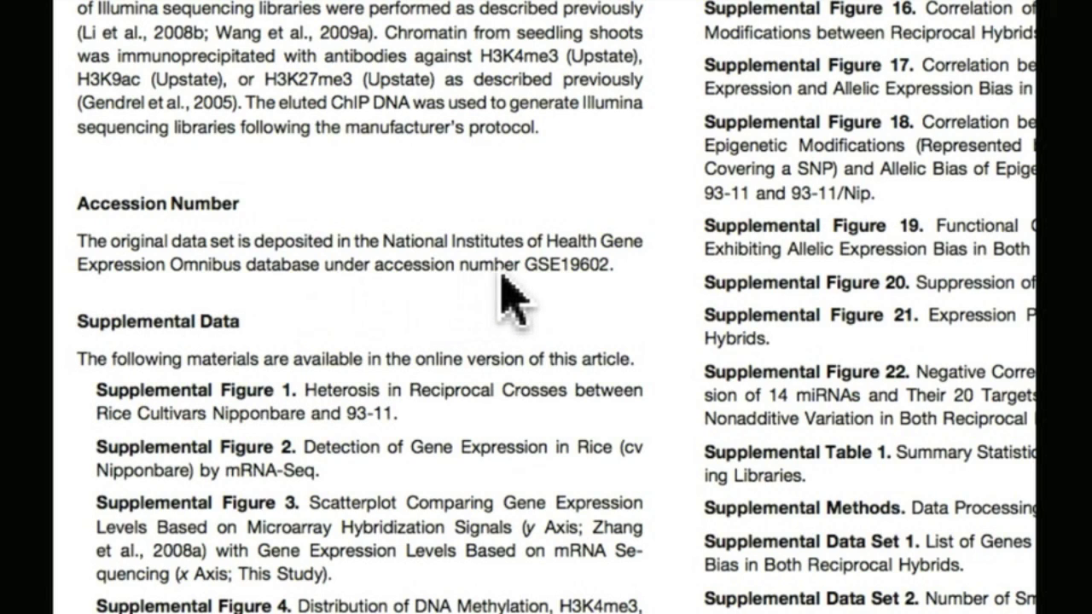
drag(526, 272, 606, 271)
key(super+c)
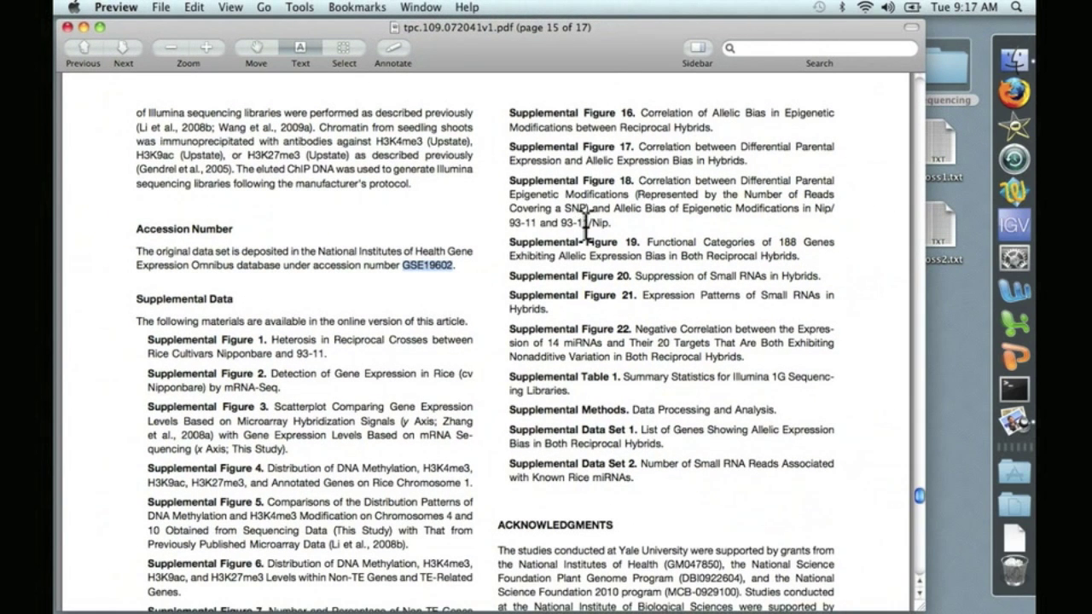
click(1015, 94)
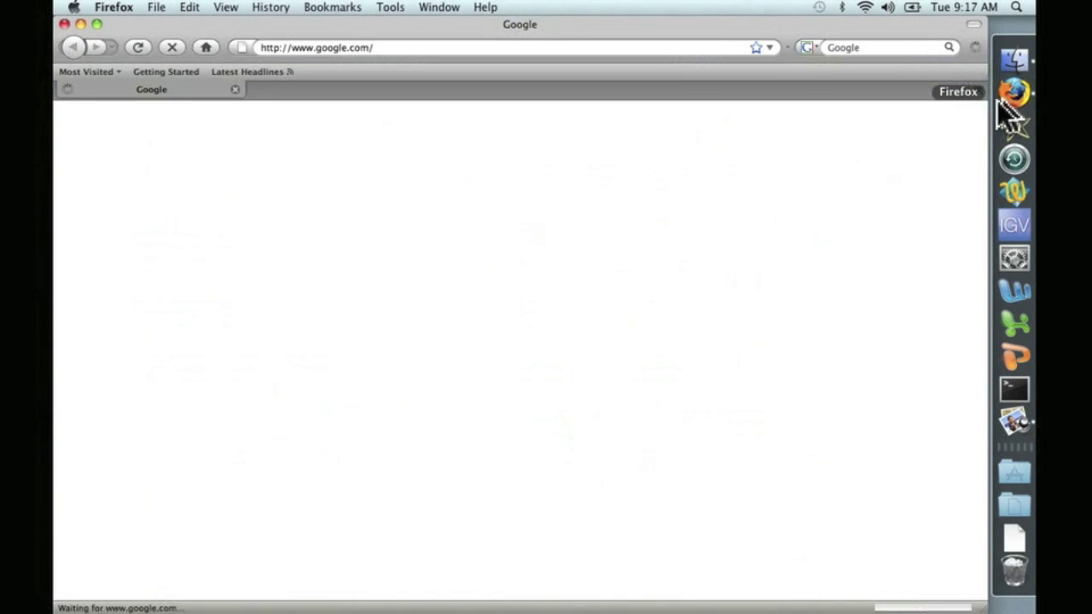
click(405, 51)
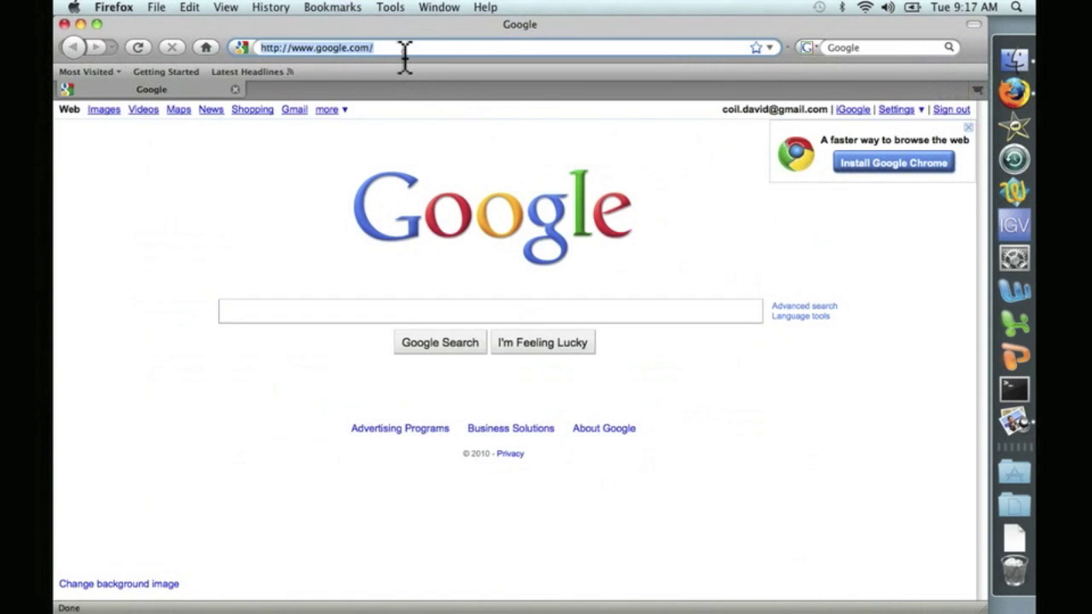
text(www.ncbi)
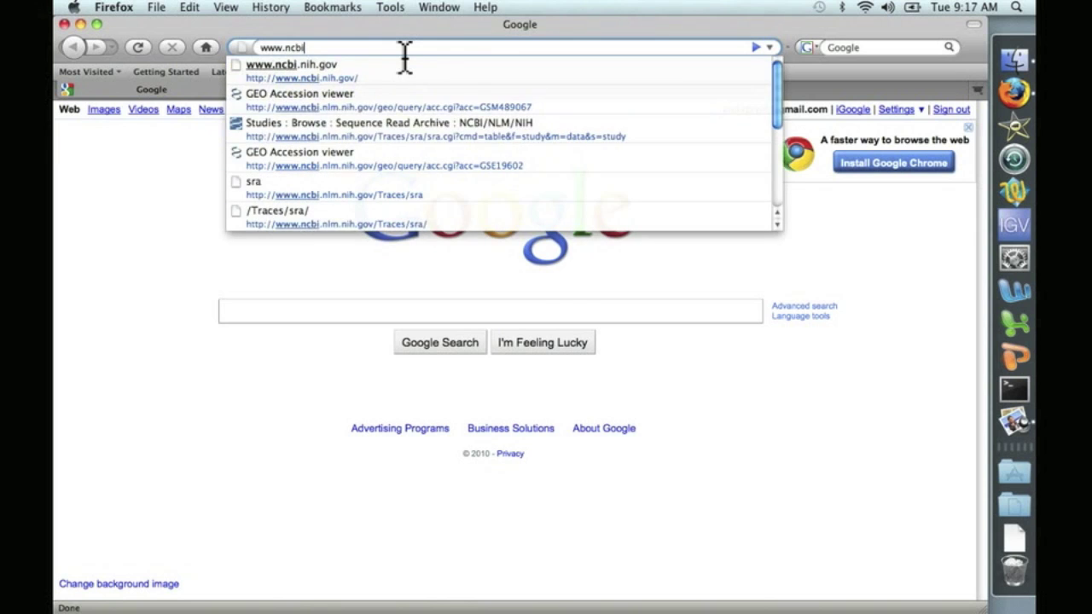
click(322, 70)
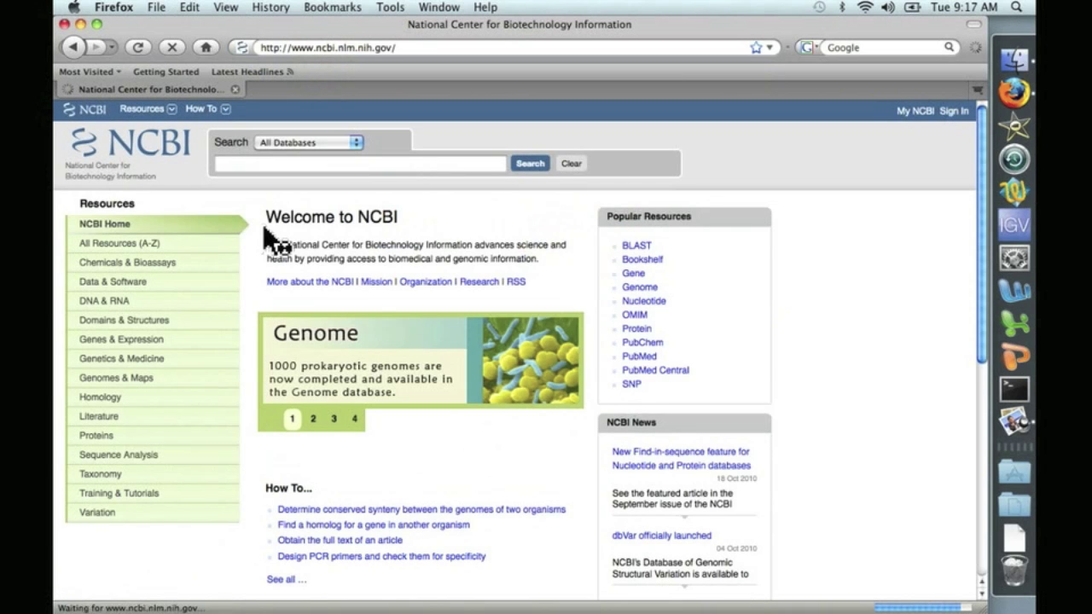
- Open Gene Expression Omnibus (GEO) Datasets from NCBI's alphabetical list of all resources
click(119, 244)
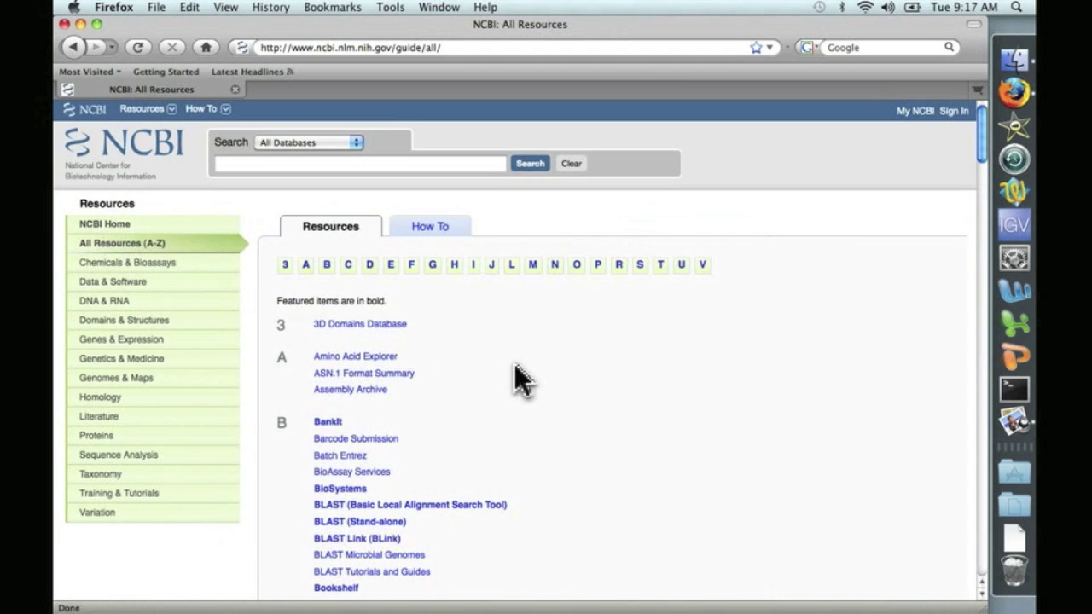
scroll(520, 379, down, 15)
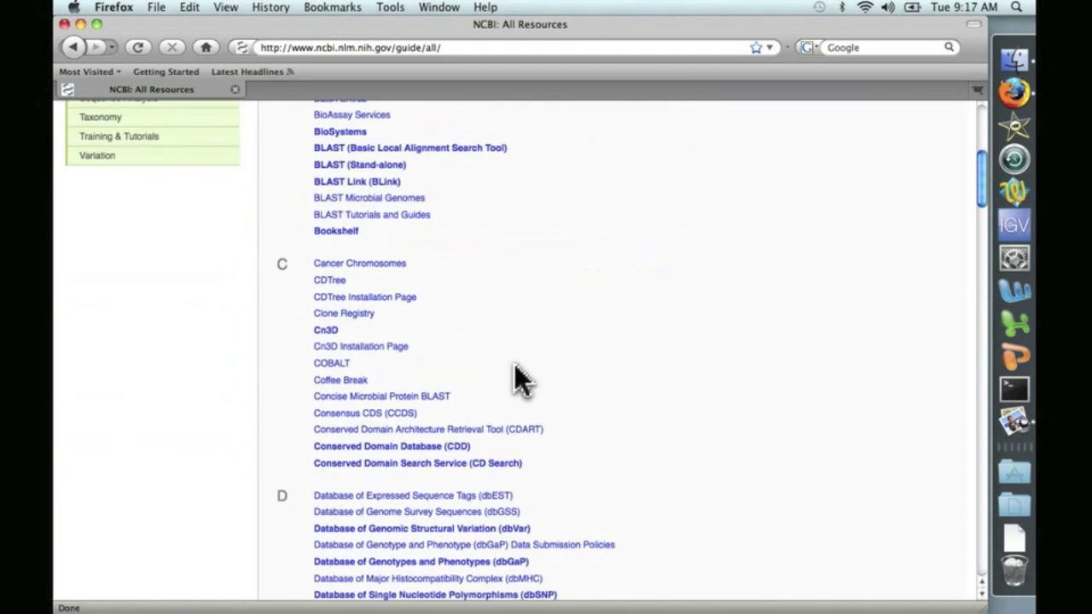
scroll(520, 380, down, 15)
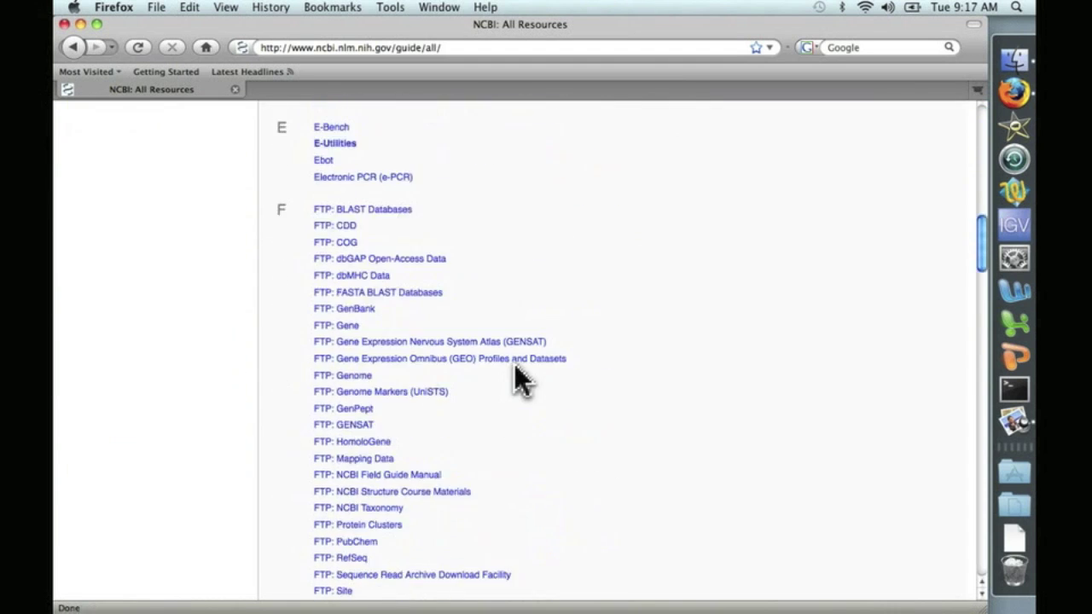
scroll(514, 367, down, 3)
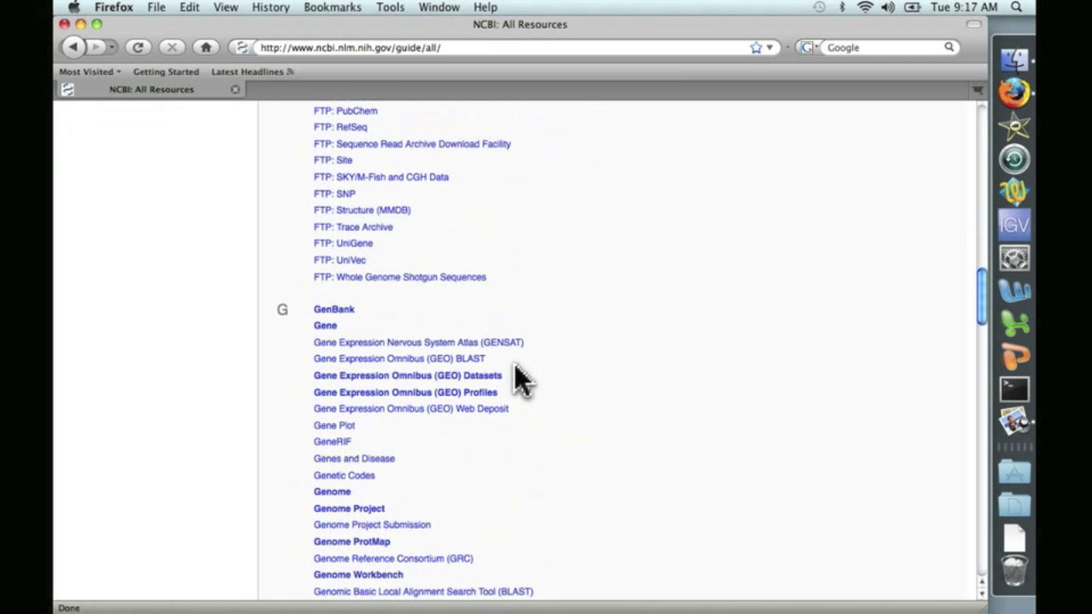
click(373, 380)
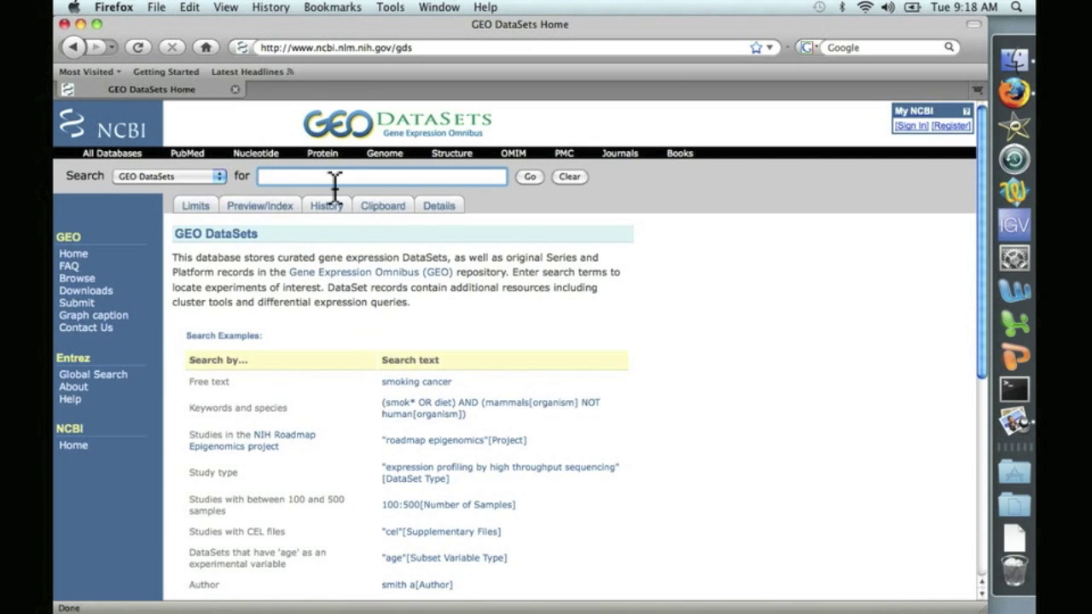
- Search GEO DataSets for the copied accession number GSE19602 and look over the samples of the matching series record
key(super+v)
key(Return)
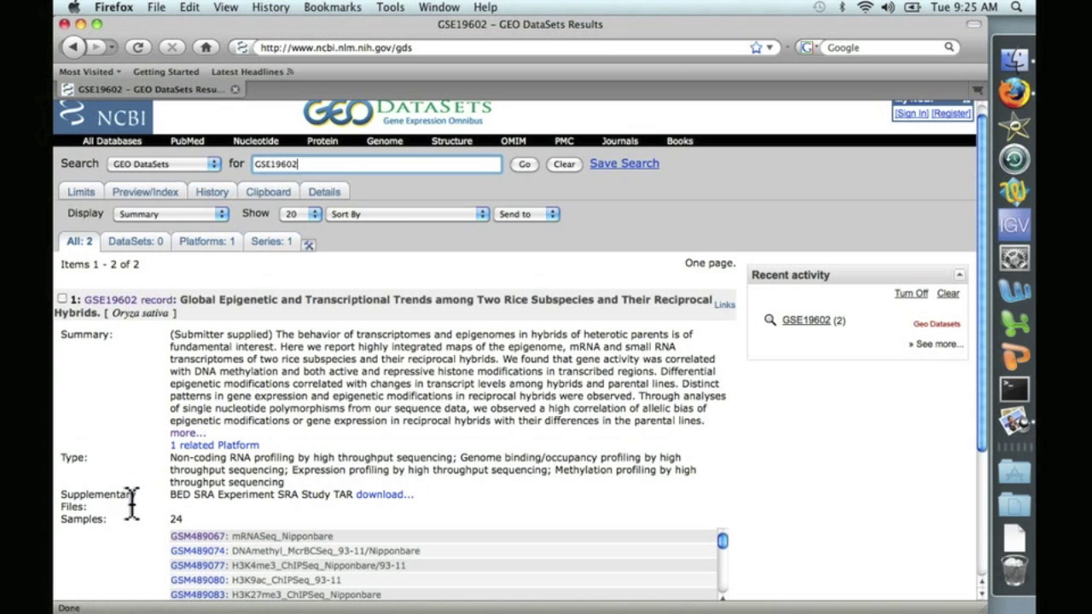
scroll(131, 503, down, 1)
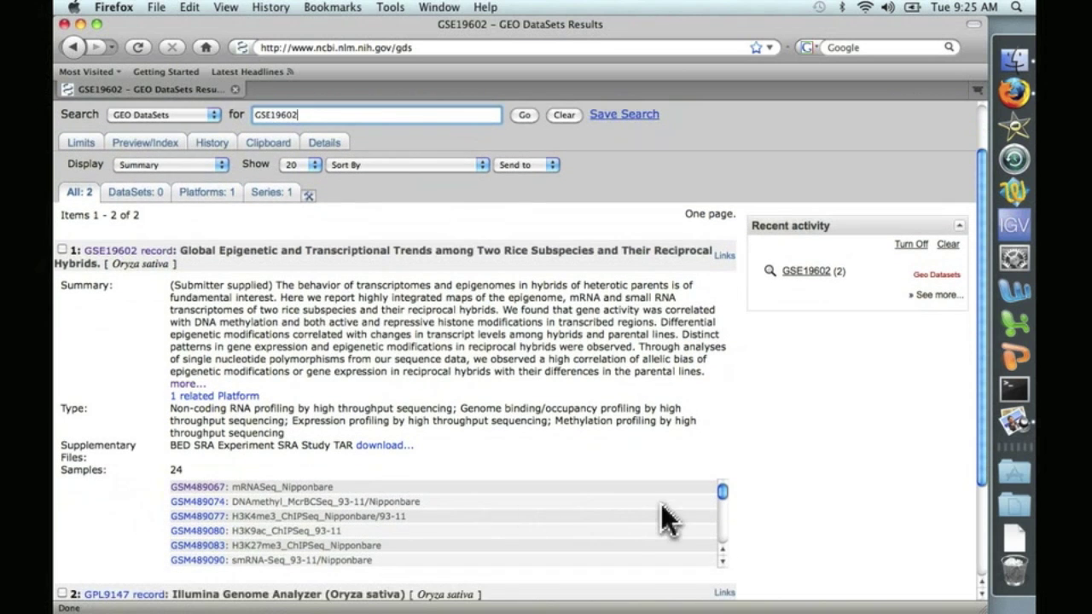
mouse_move(718, 490)
mouse_down()
mouse_move(725, 525)
mouse_move(727, 488)
mouse_up()
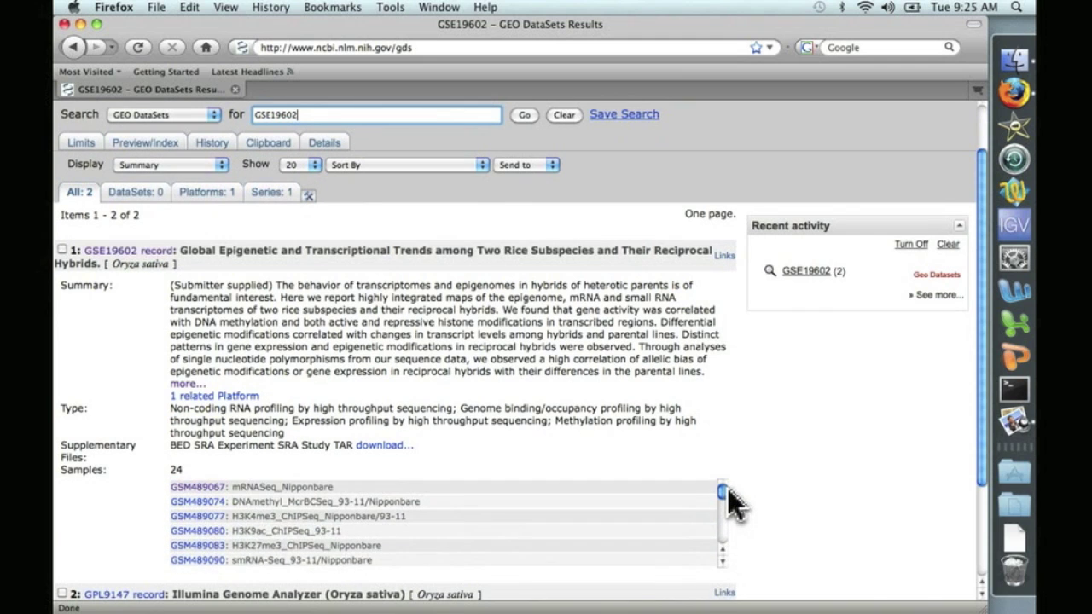
- Open the mRNASeq_Nipponbare sample GSM489067 and go to the FTP directory of its SRA Experiment supplementary file SRX016110
click(188, 486)
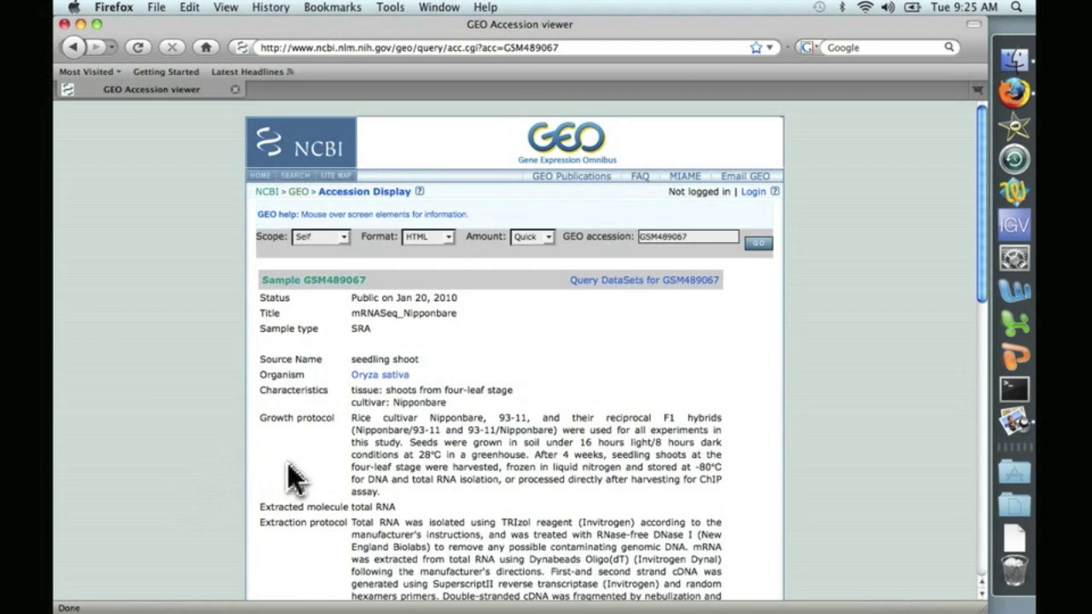
scroll(290, 478, down, 2)
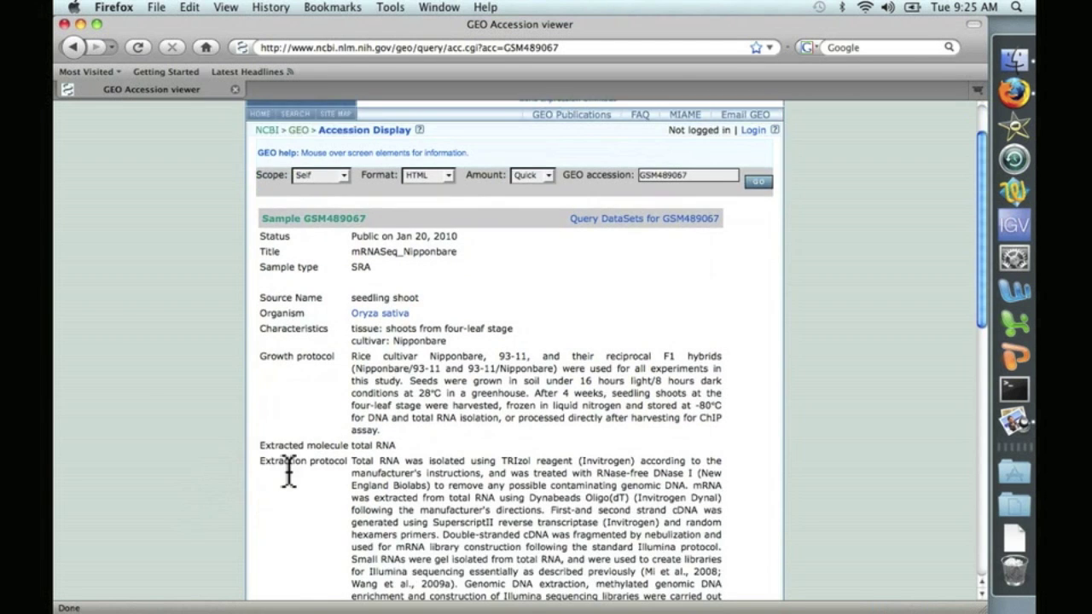
scroll(289, 472, down, 10)
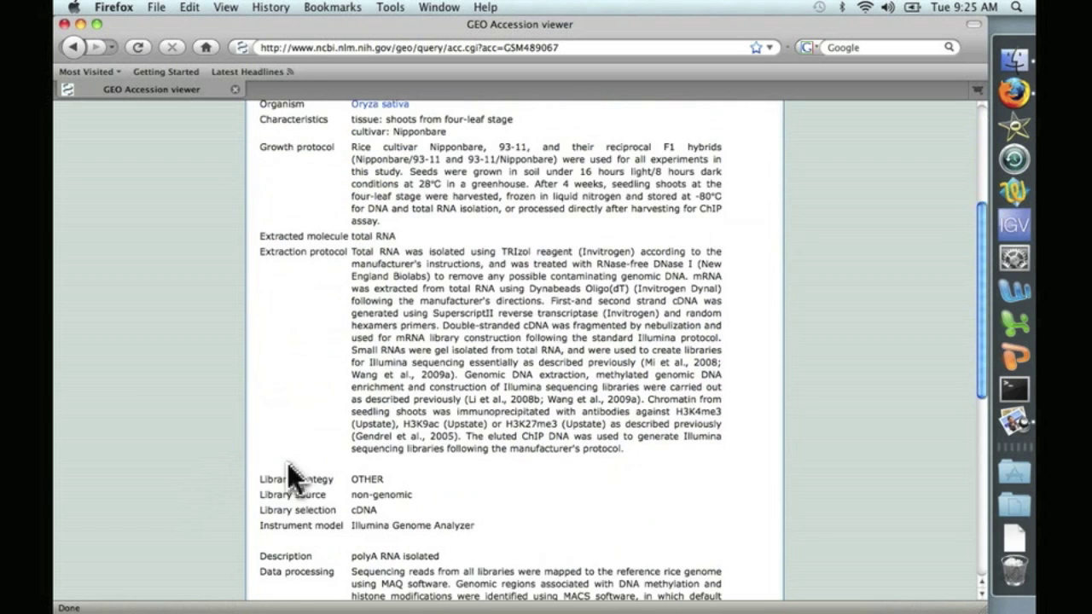
scroll(289, 472, down, 10)
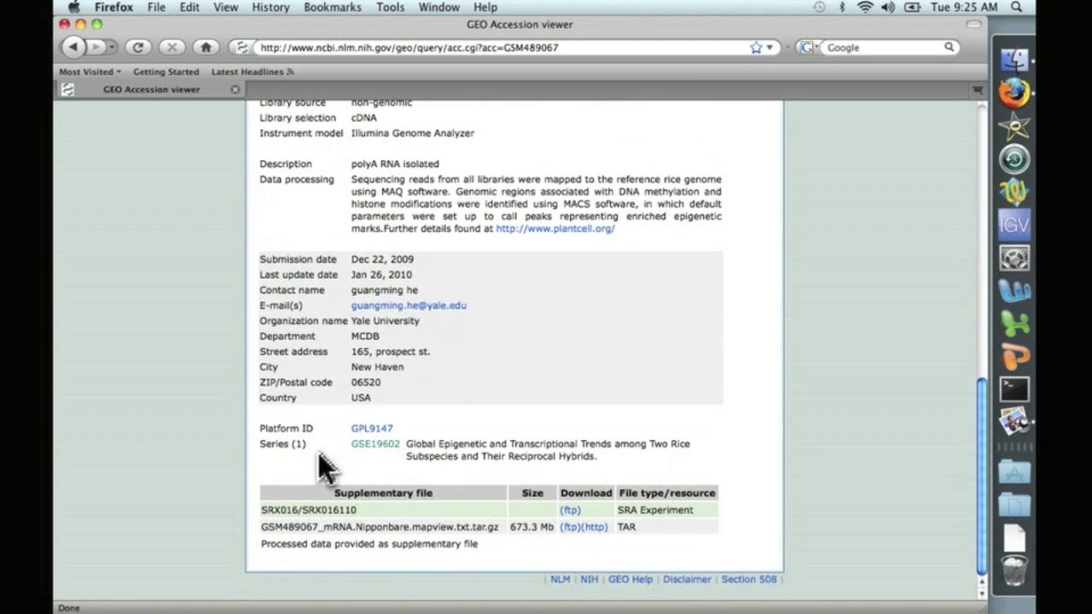
click(570, 510)
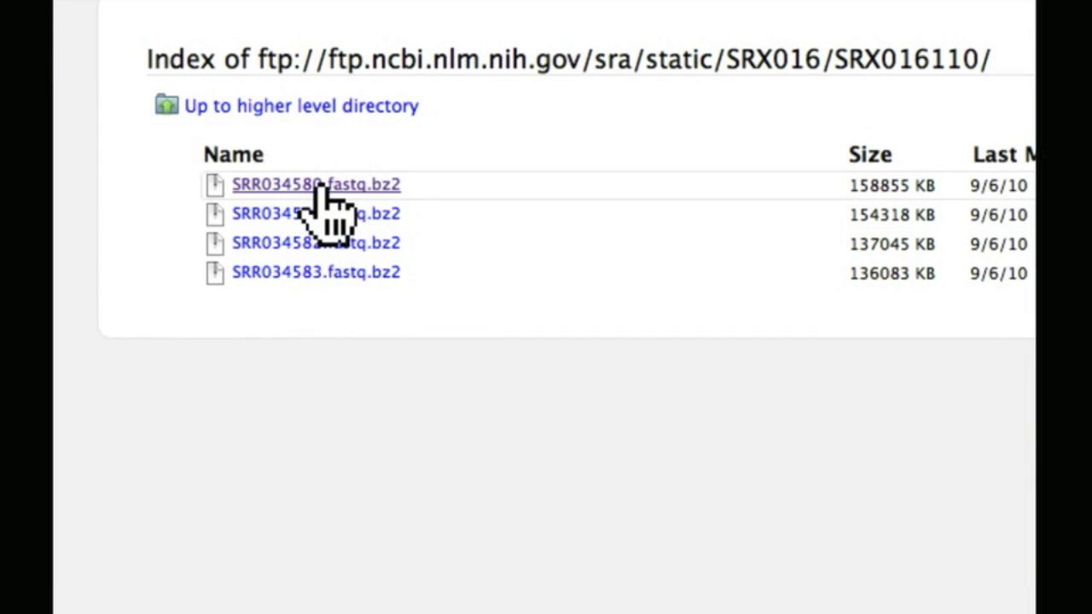
- Save the linked file SRR034580.fastq.bz2 to the Desktop as a binary file
right_click(324, 197)
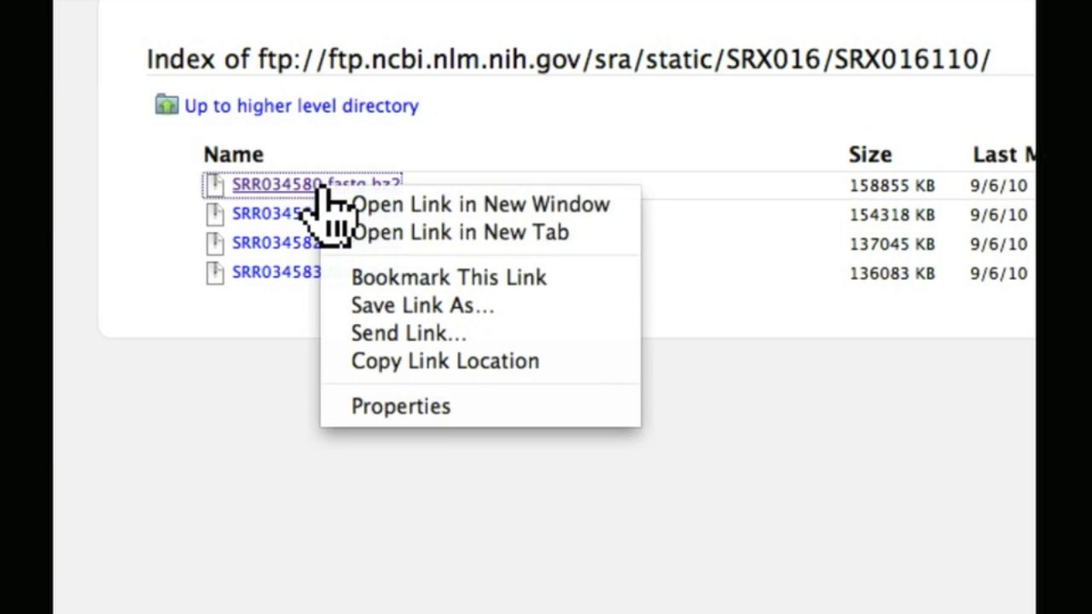
click(425, 307)
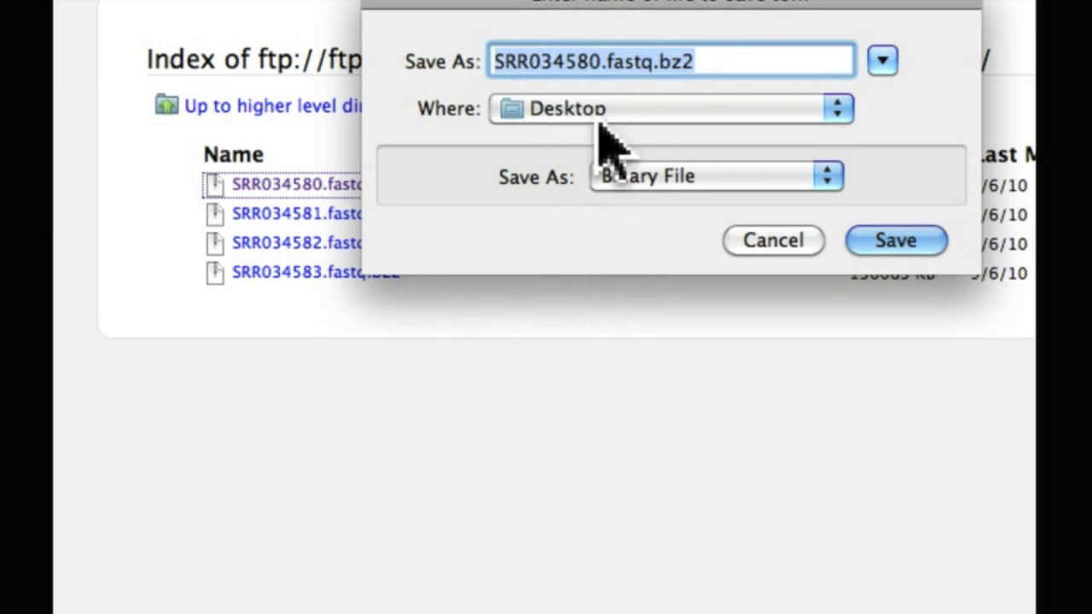
click(887, 254)
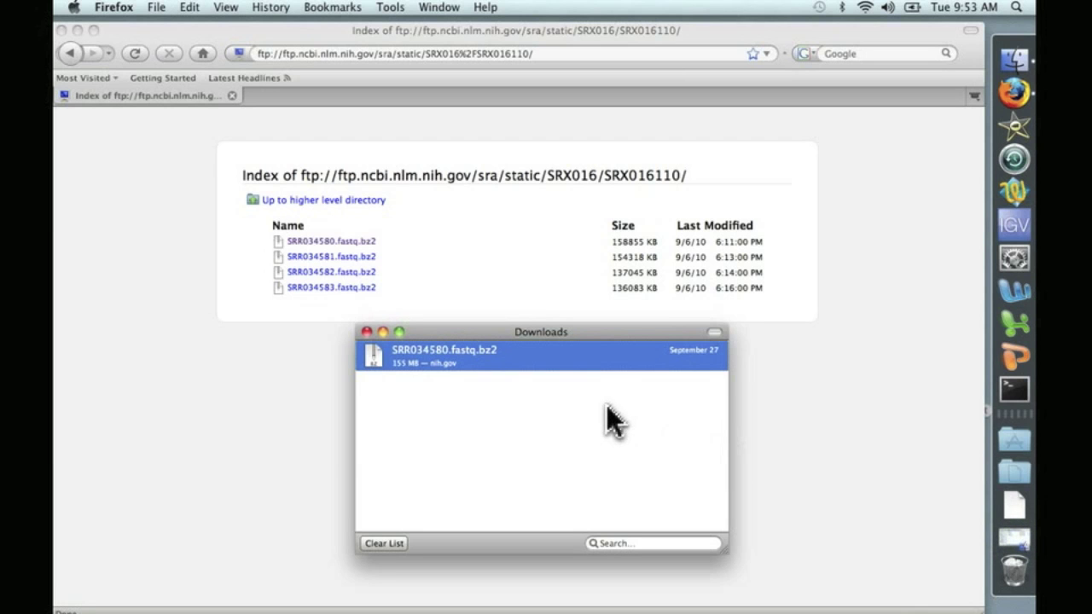
- Minimize the browser window, move the Downloads window up, and decompress SRR034580.fastq.bz2 on the desktop
click(77, 32)
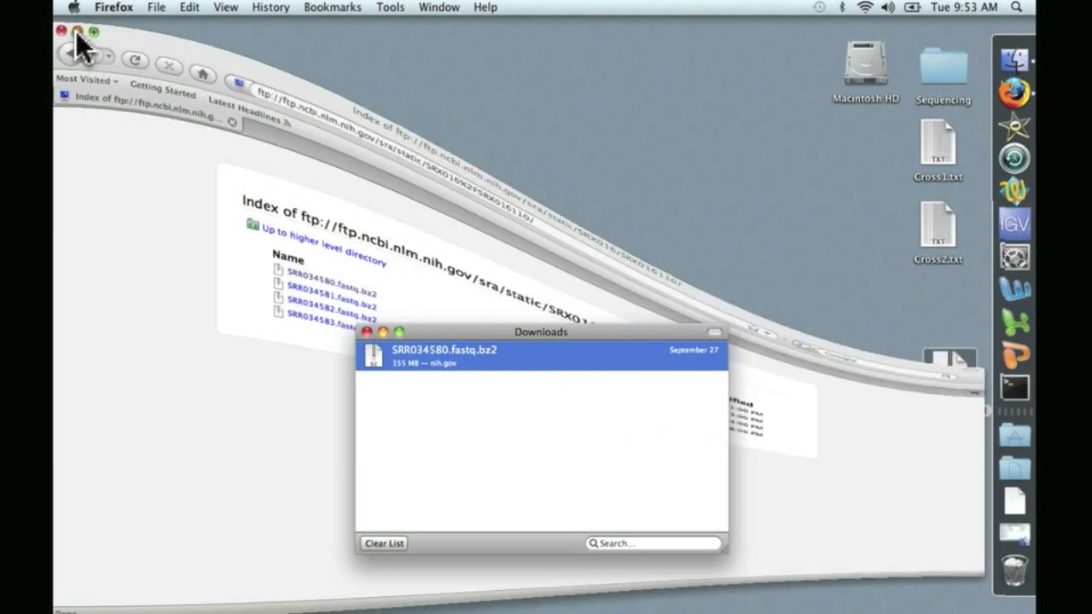
drag(431, 330, 423, 246)
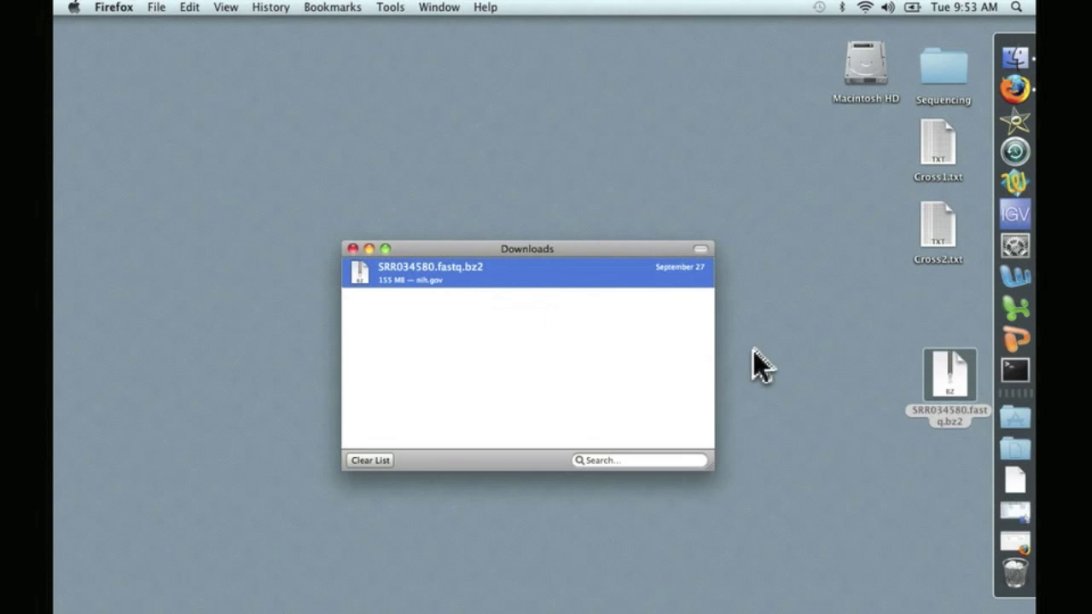
click(948, 385)
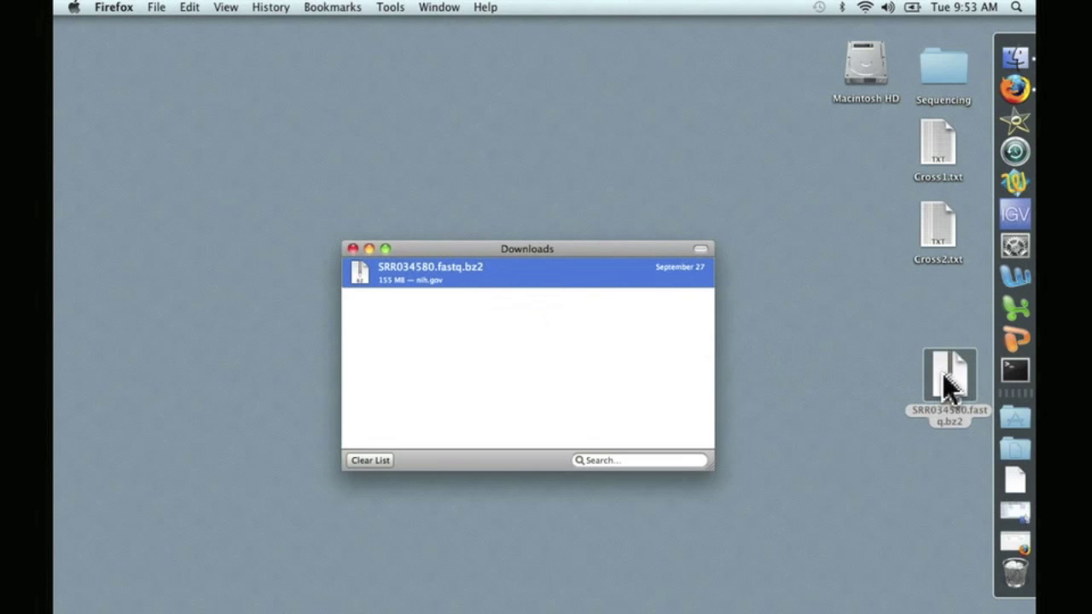
double_click(945, 377)
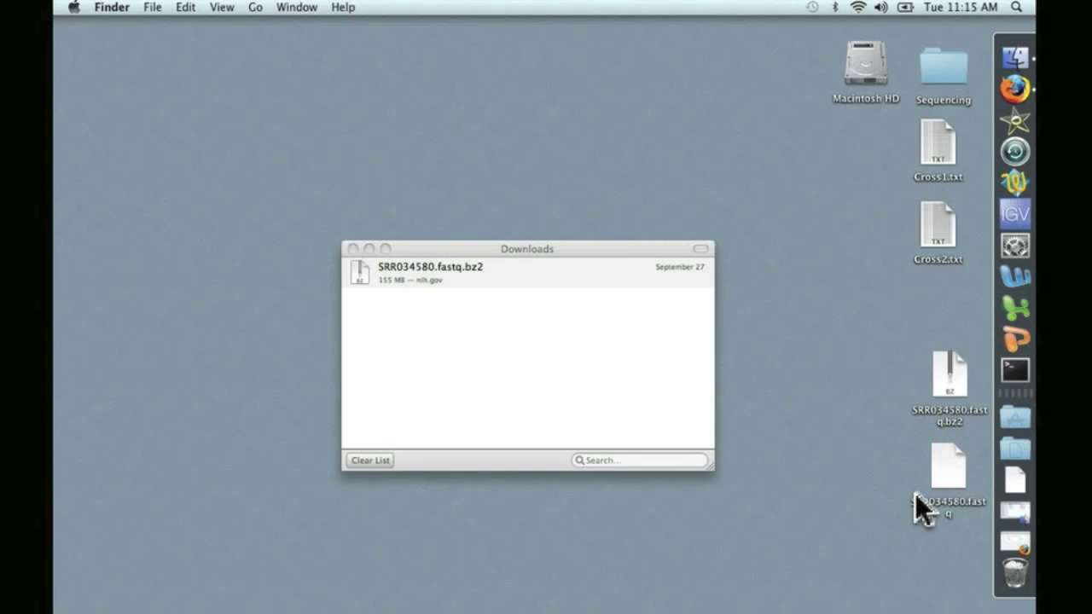
- Switch to Terminal, narrow its window, view the desktop file SRR034580.fastq with less, and highlight the first four-line read record
click(1013, 376)
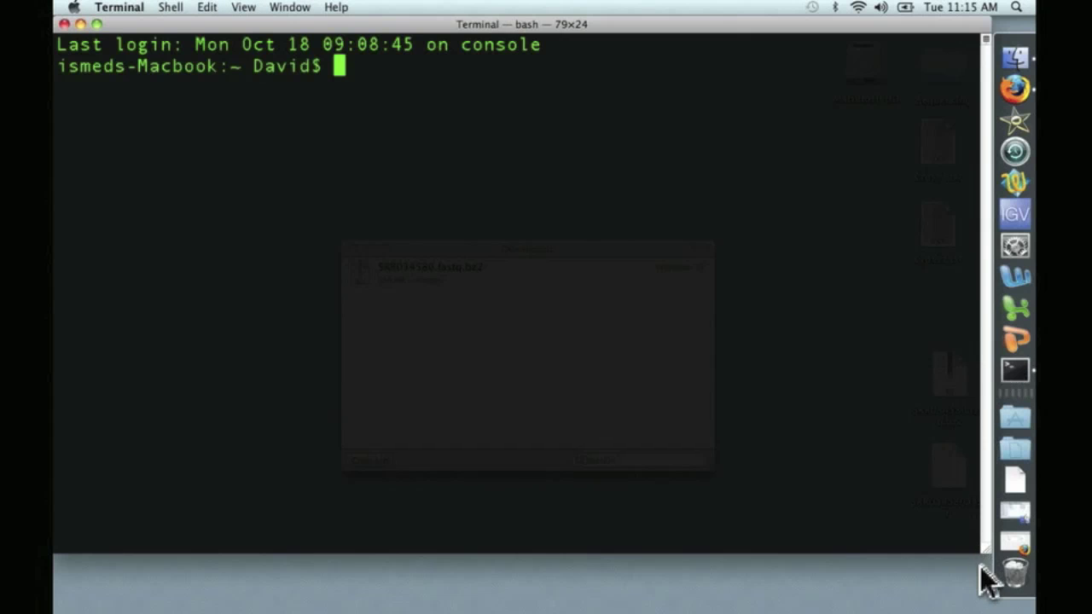
drag(987, 554, 907, 581)
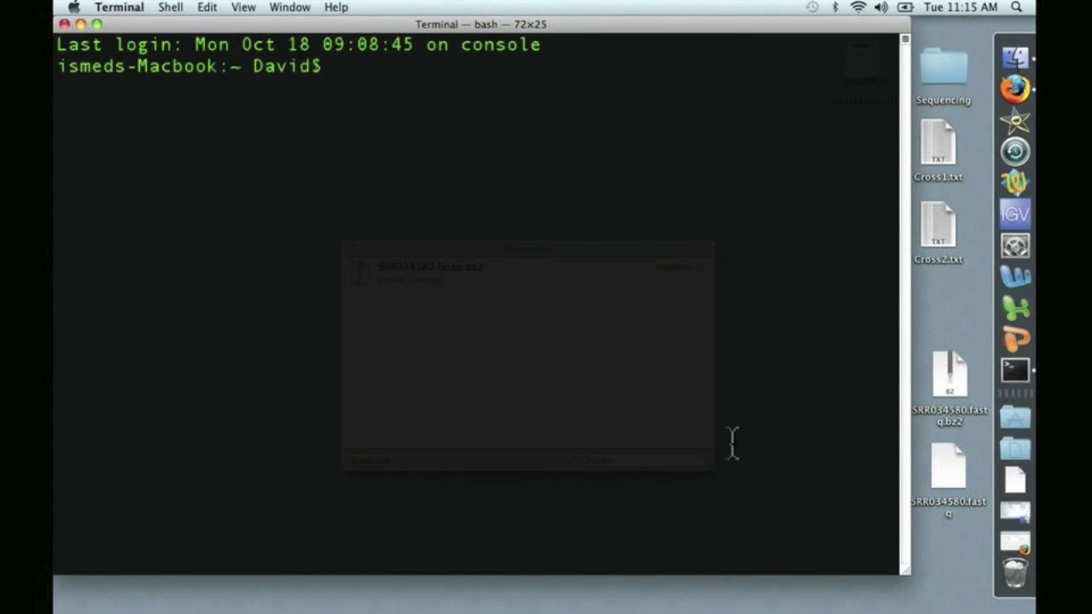
text(less)
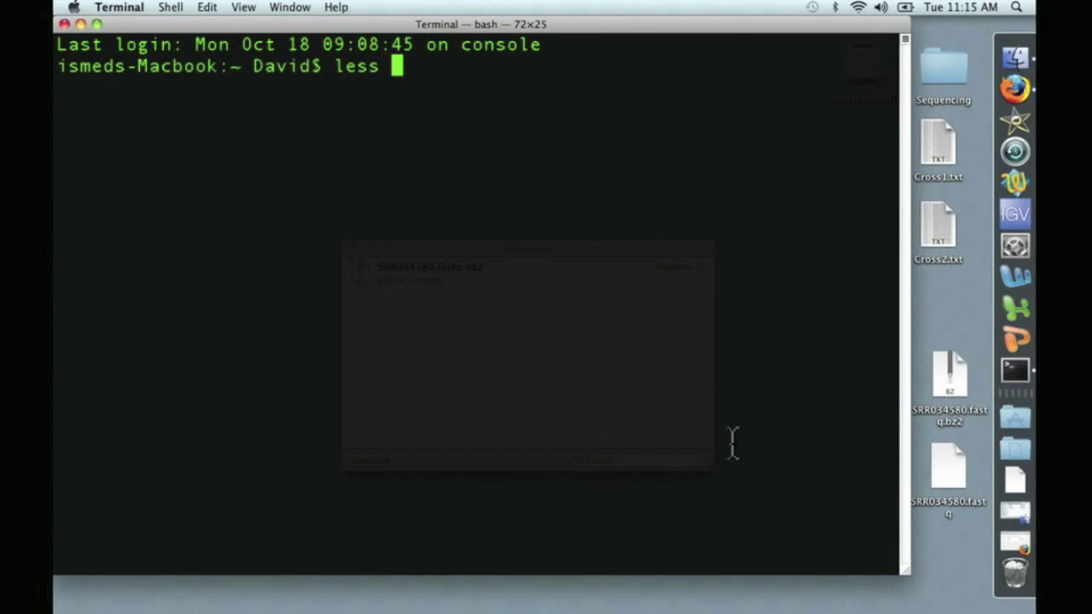
drag(940, 478, 549, 162)
key(Return)
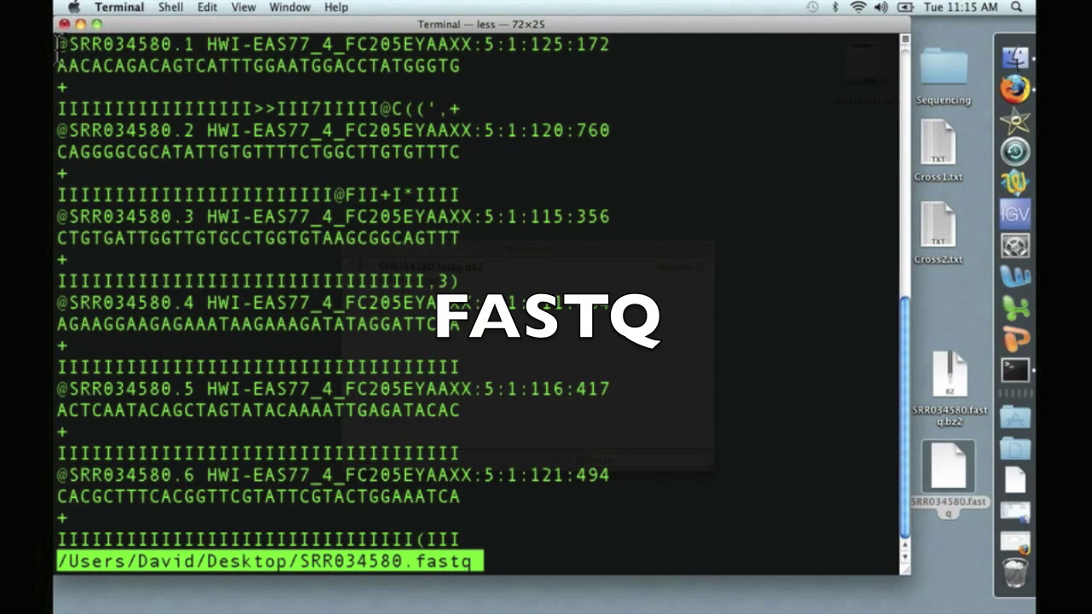
drag(58, 42, 471, 102)
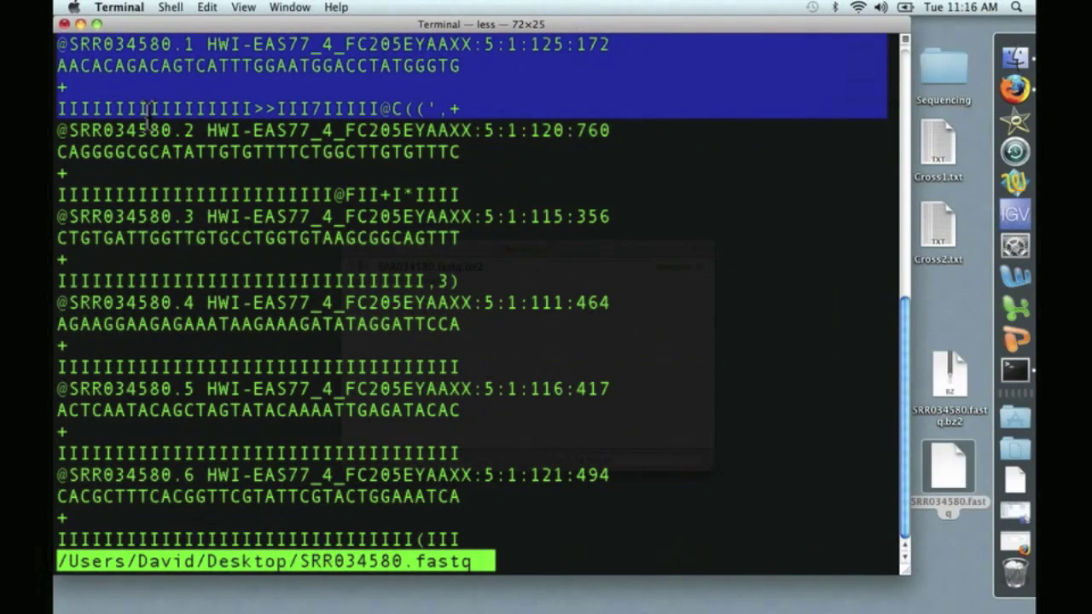
- Quit Terminal and confirm closing the window that is still running less
click(118, 7)
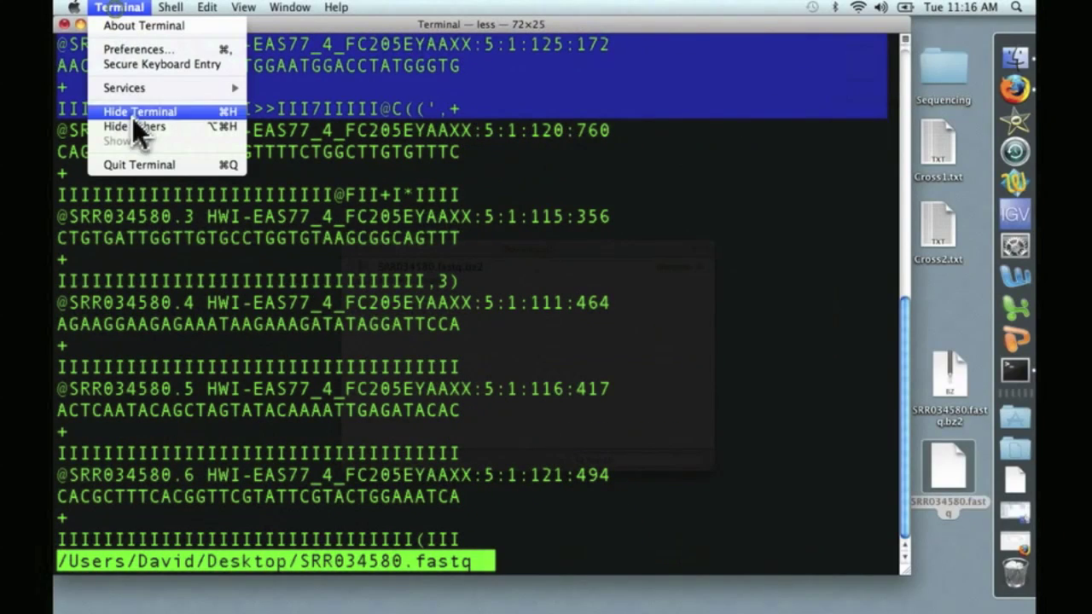
click(138, 164)
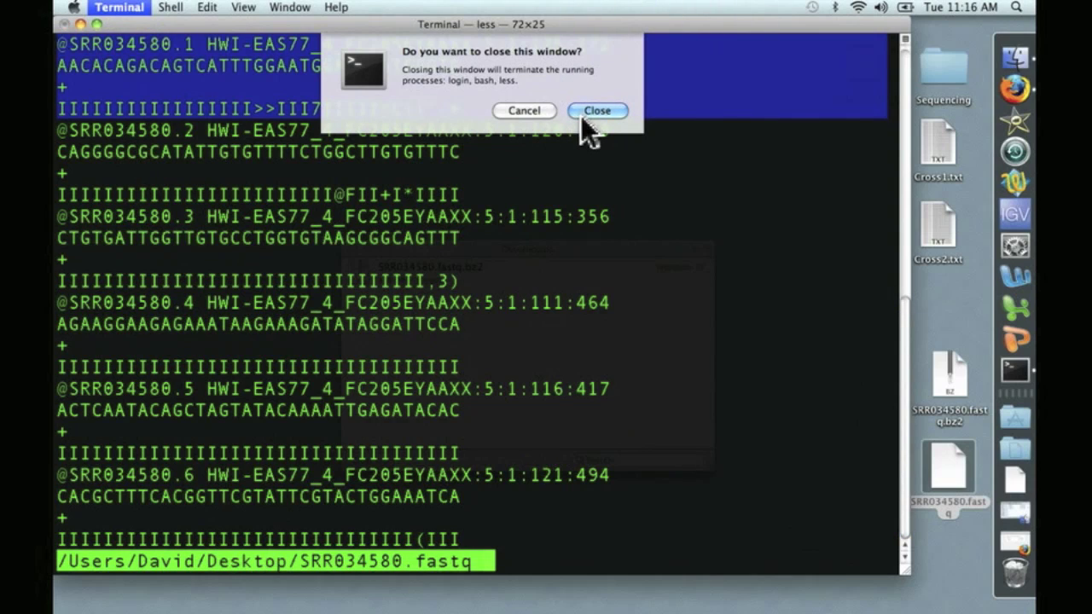
click(595, 112)
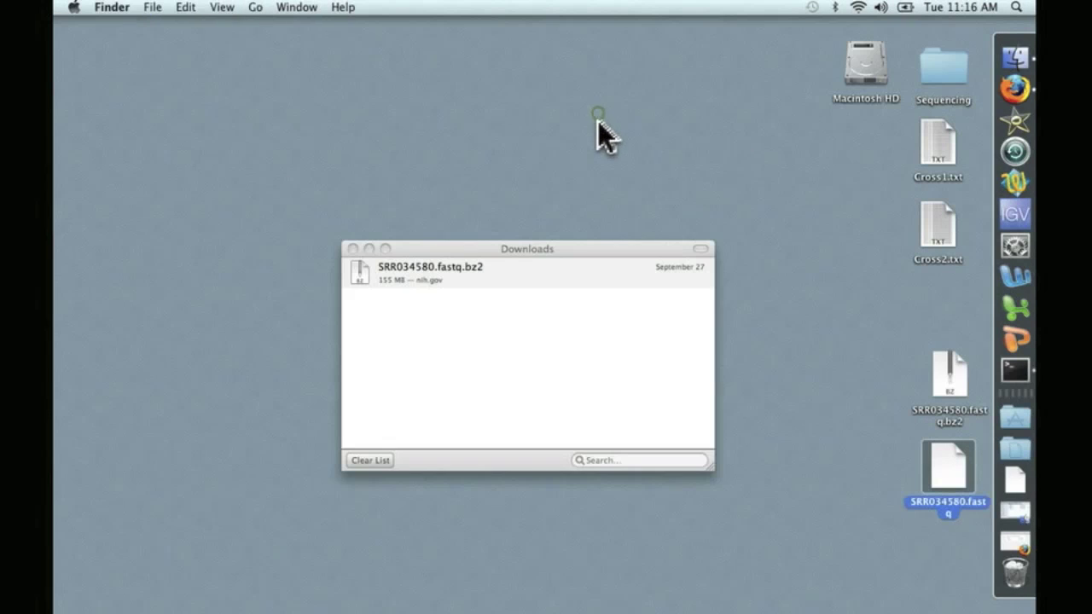
- Switch to Firefox, open a new browser window, and load the bookmarked Galaxy site
click(1015, 87)
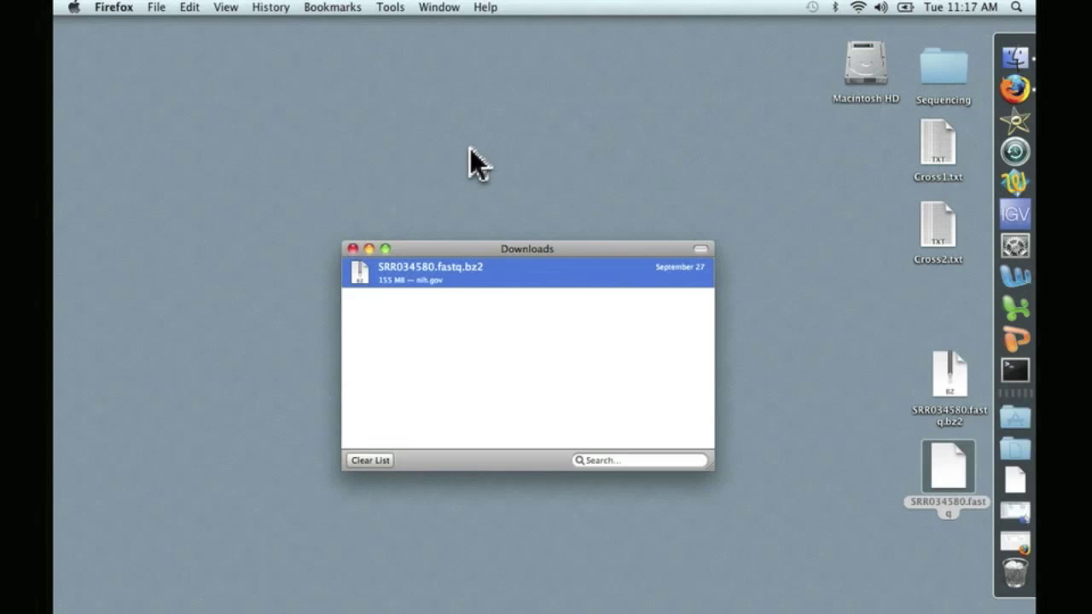
click(113, 8)
mouse_move(150, 9)
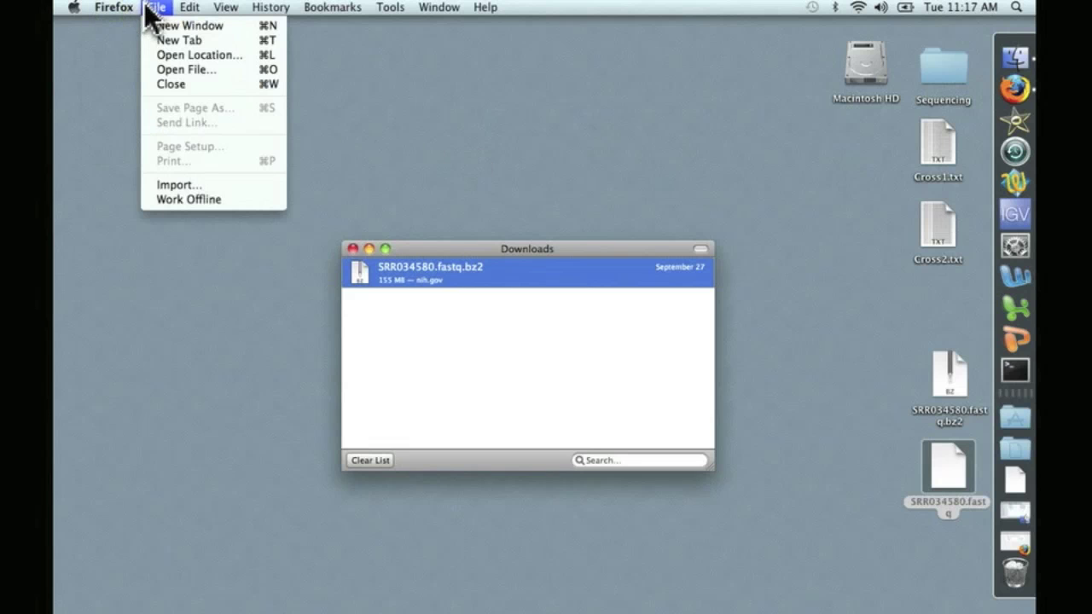
click(167, 27)
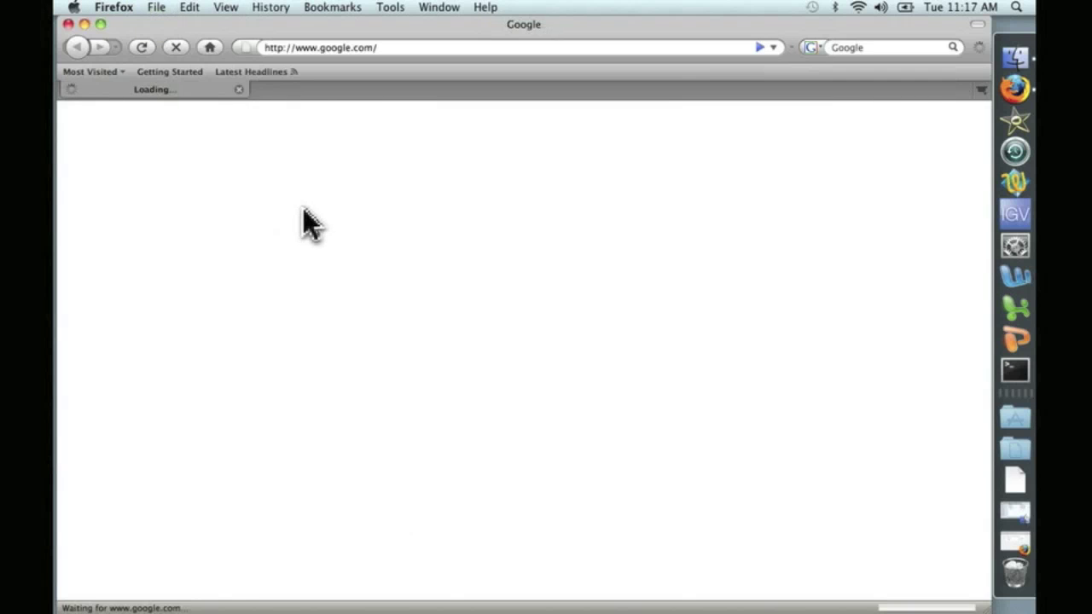
click(336, 7)
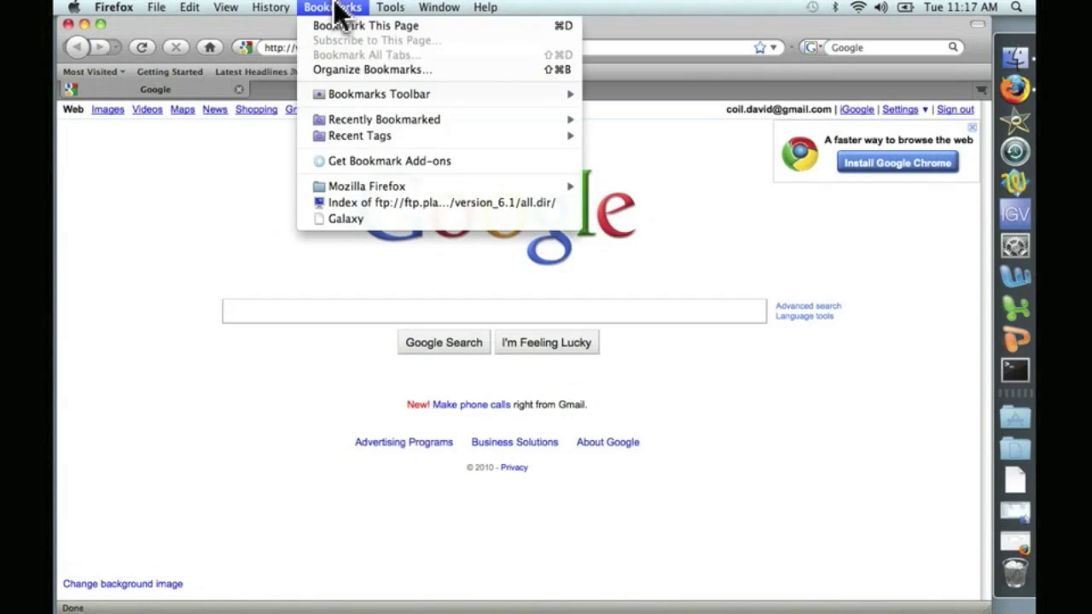
click(353, 222)
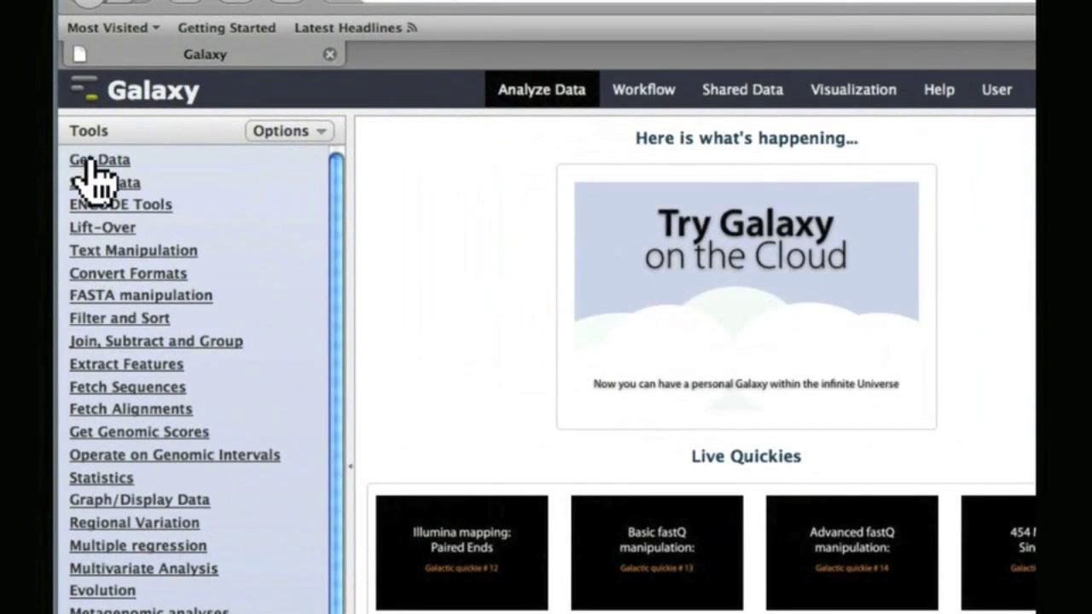
- Upload SRR034580.fastq from the Desktop to Galaxy with the Auto-detect file format, and display the uploaded dataset's contents
click(96, 164)
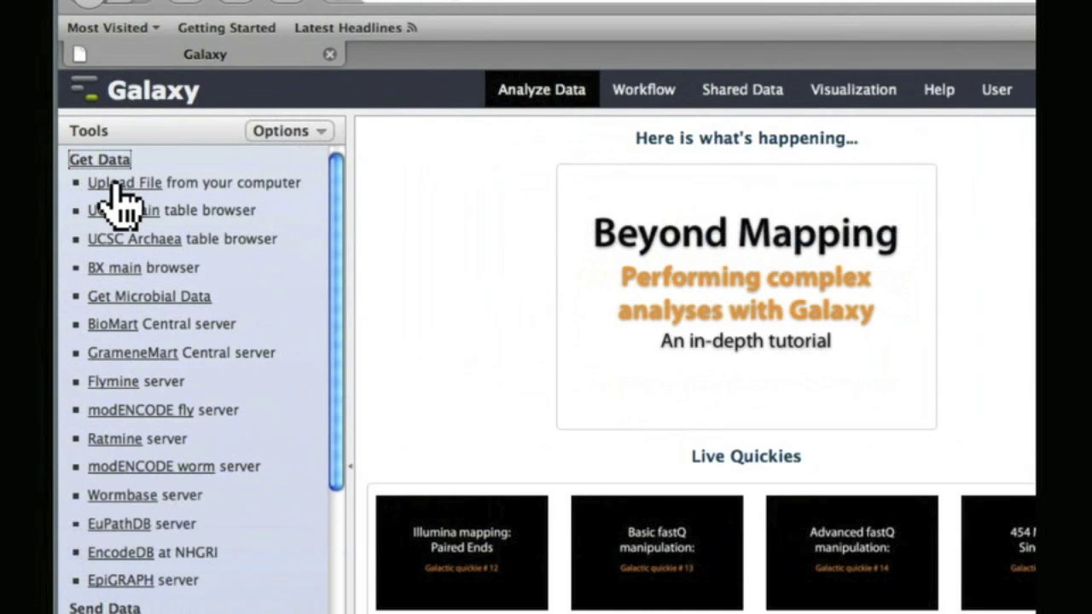
click(118, 185)
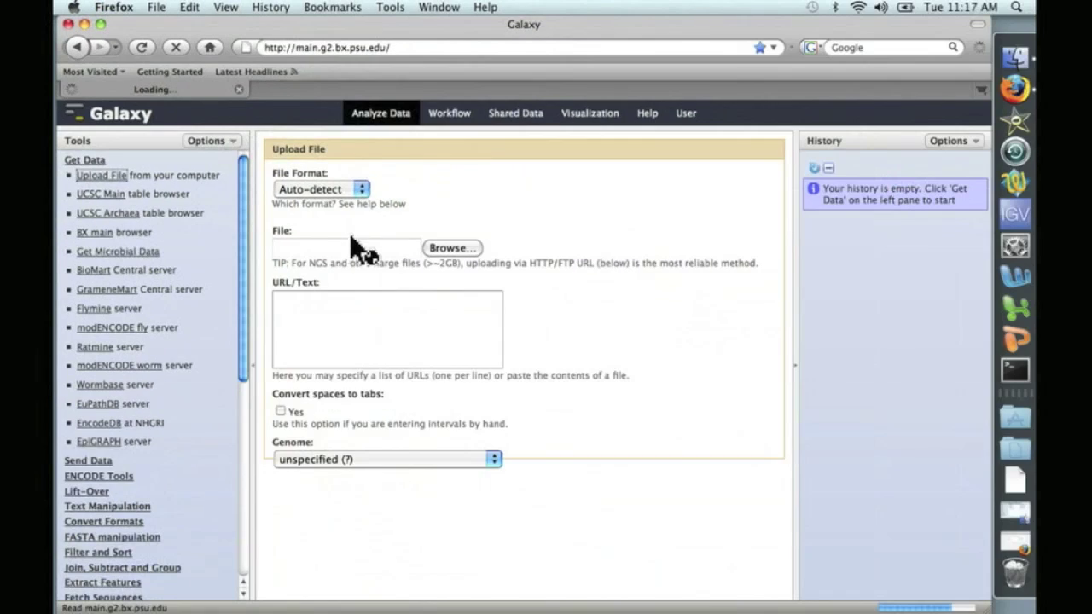
click(449, 248)
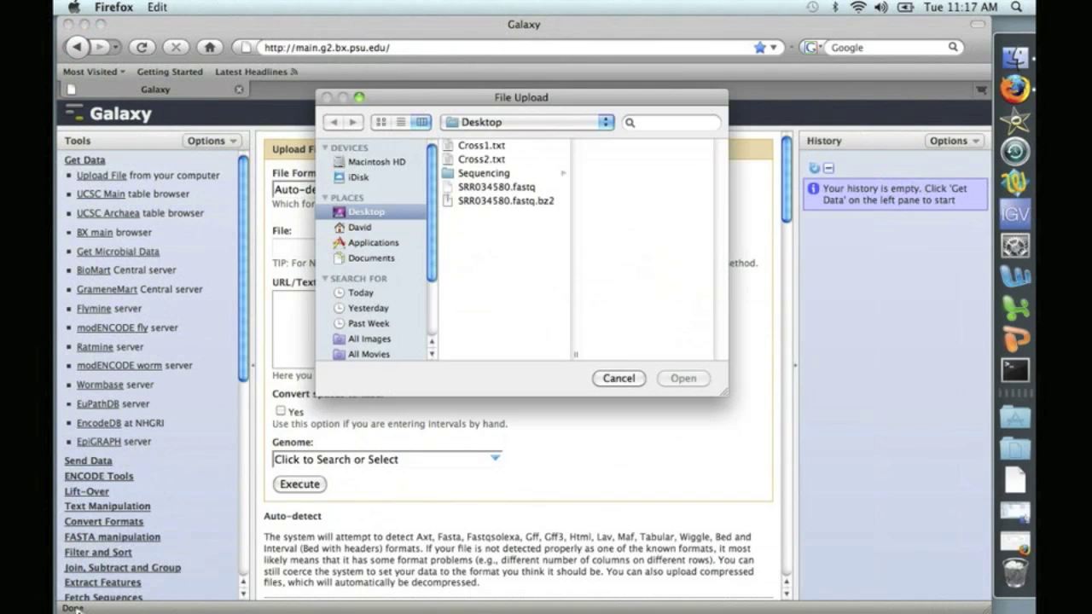
click(475, 186)
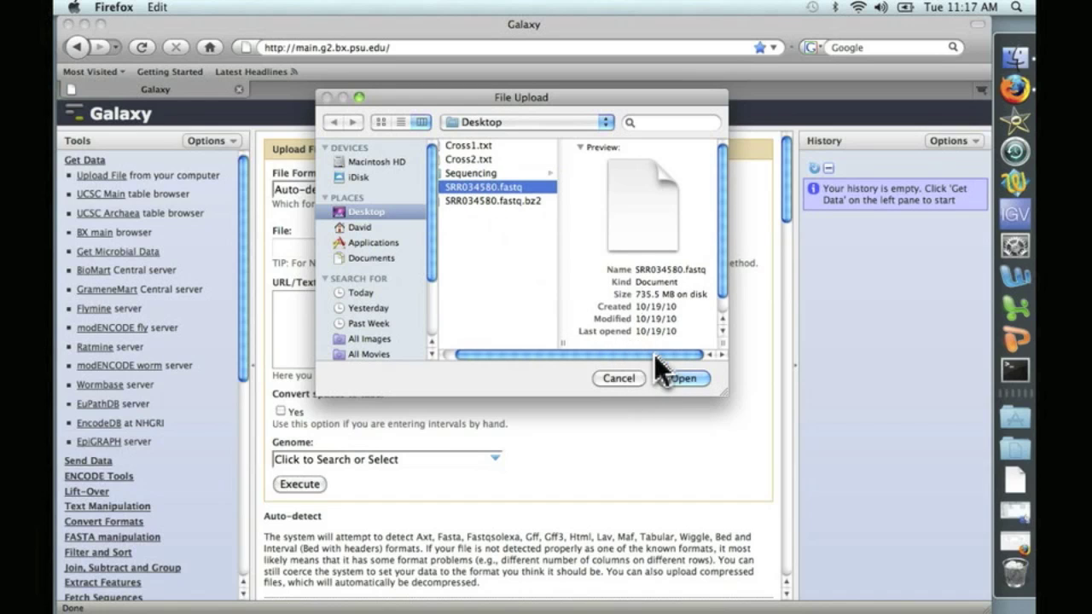
click(667, 378)
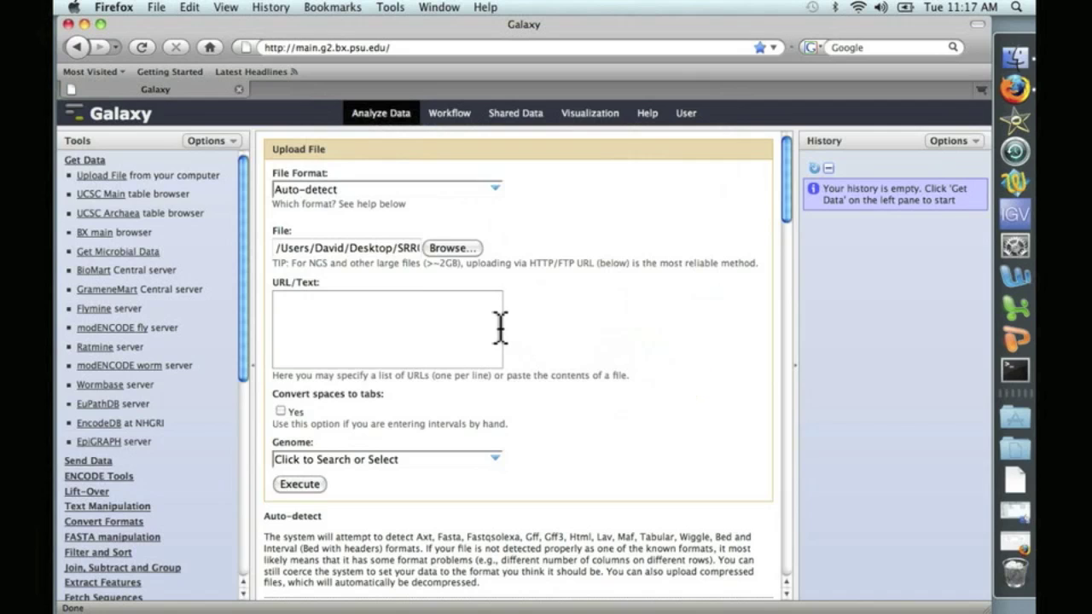
click(300, 483)
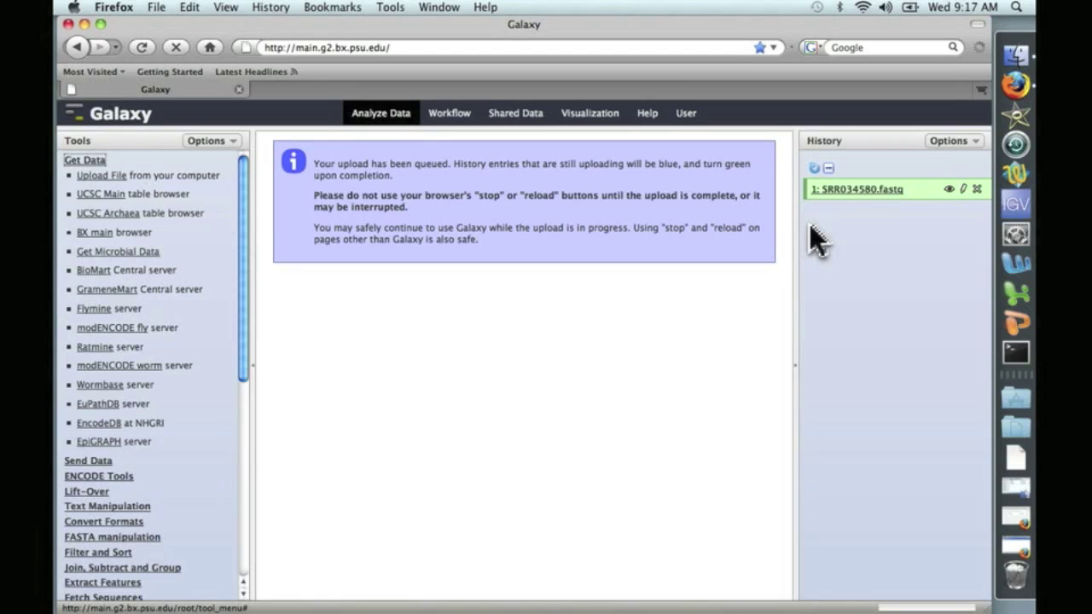
click(948, 190)
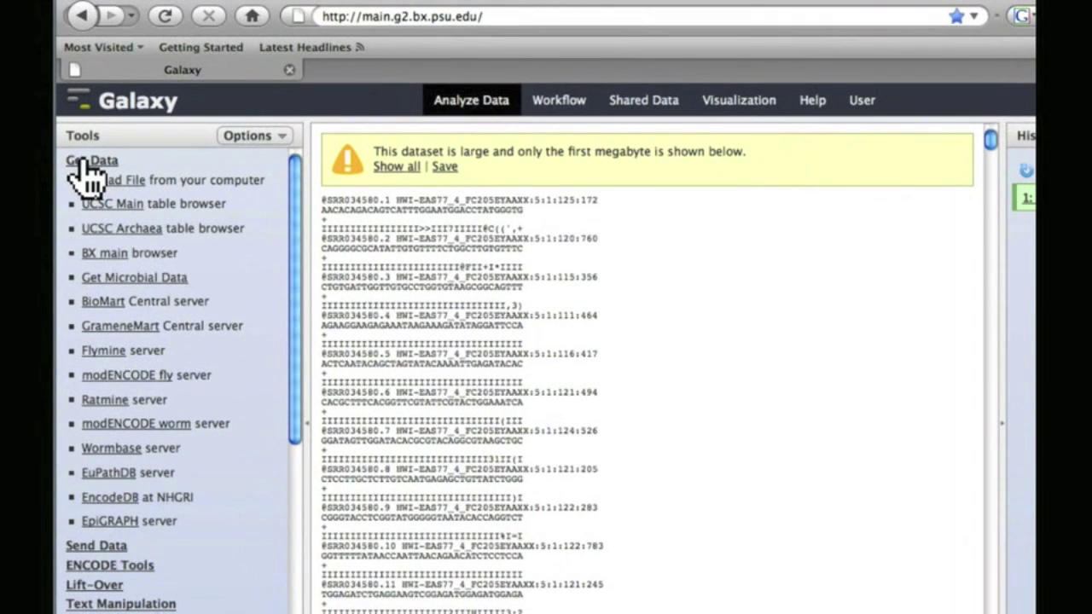
- Collapse the Get Data tools and open FASTQ Groomer from the NGS: QC and manipulation tools
click(85, 163)
scroll(94, 213, down, 3)
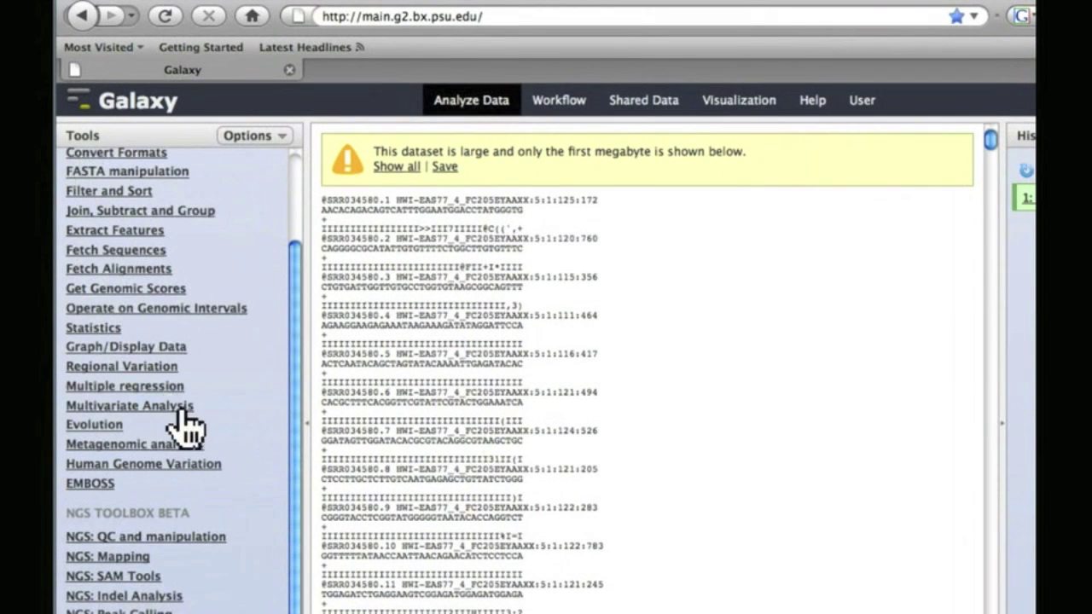
click(104, 538)
scroll(146, 515, down, 1)
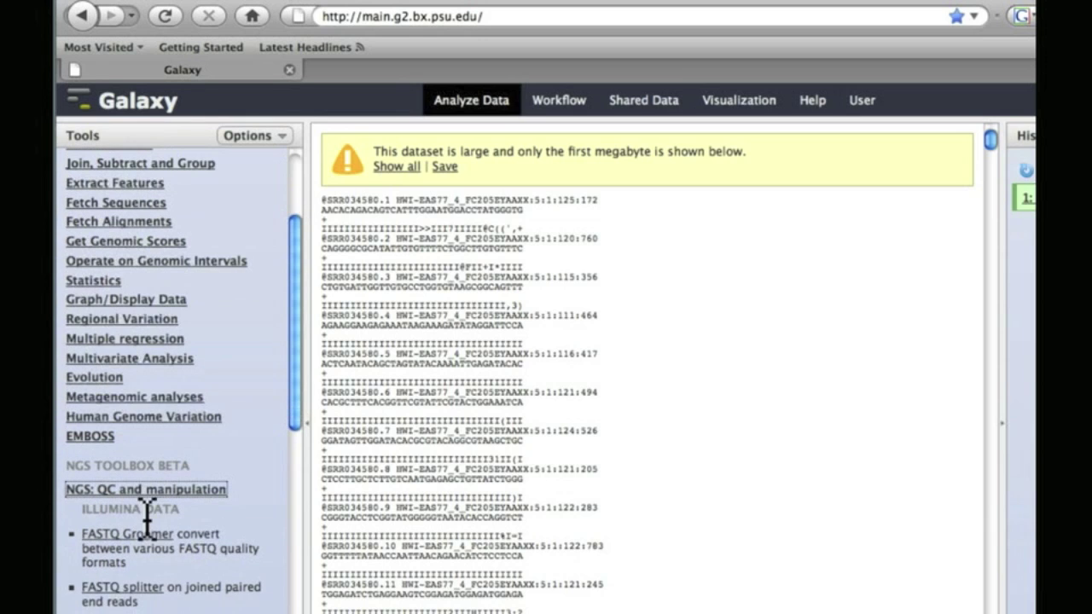
scroll(152, 522, down, 1)
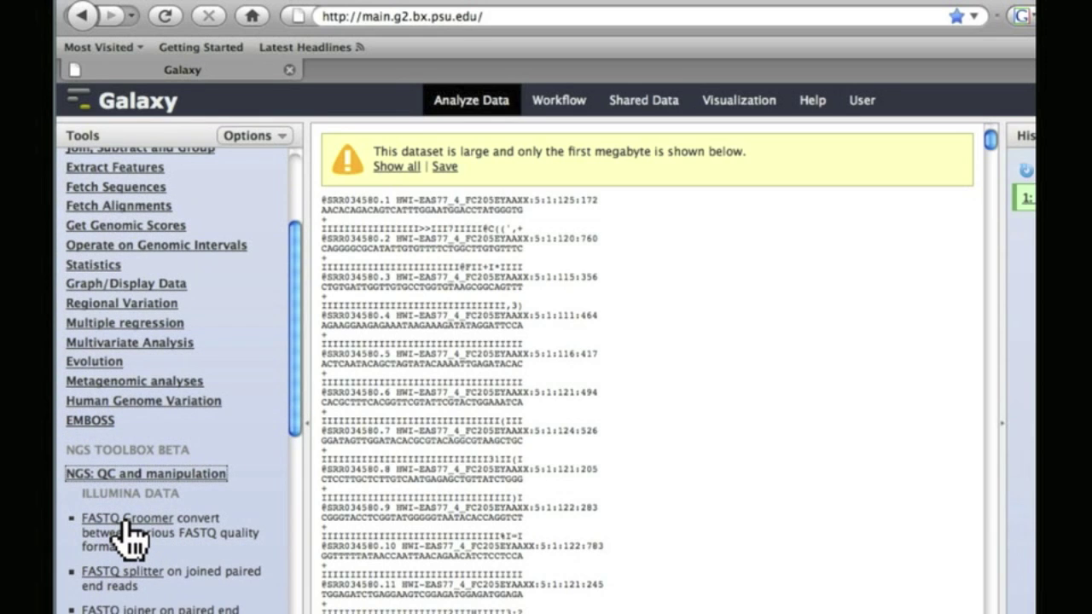
click(127, 520)
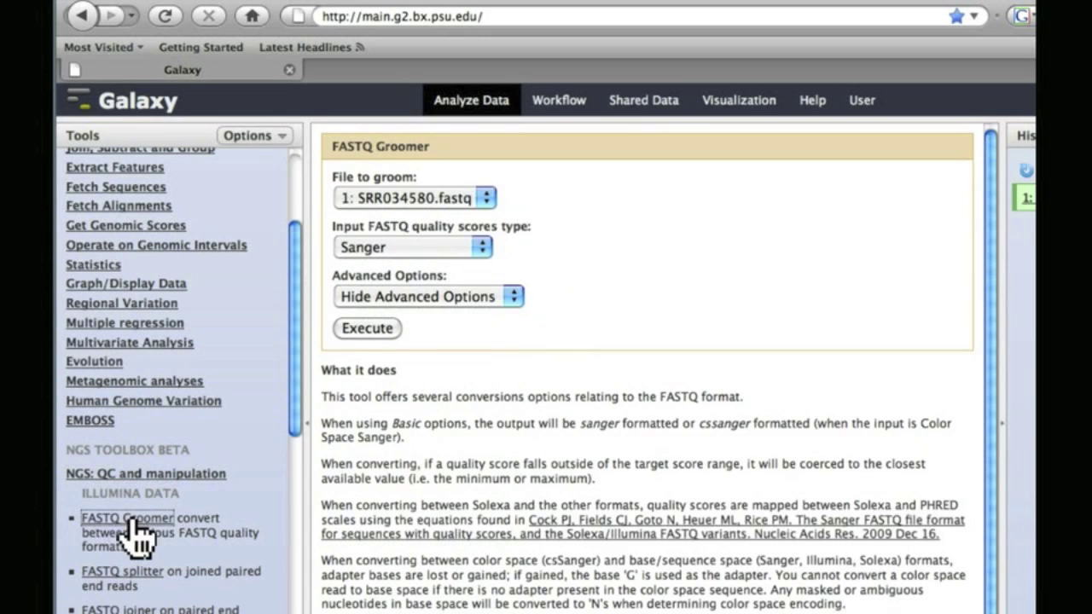
- Run FASTQ Groomer on SRR034580.fastq with Sanger as the input quality scores type and advanced options hidden
scroll(348, 441, down, 2)
scroll(348, 441, up, 2)
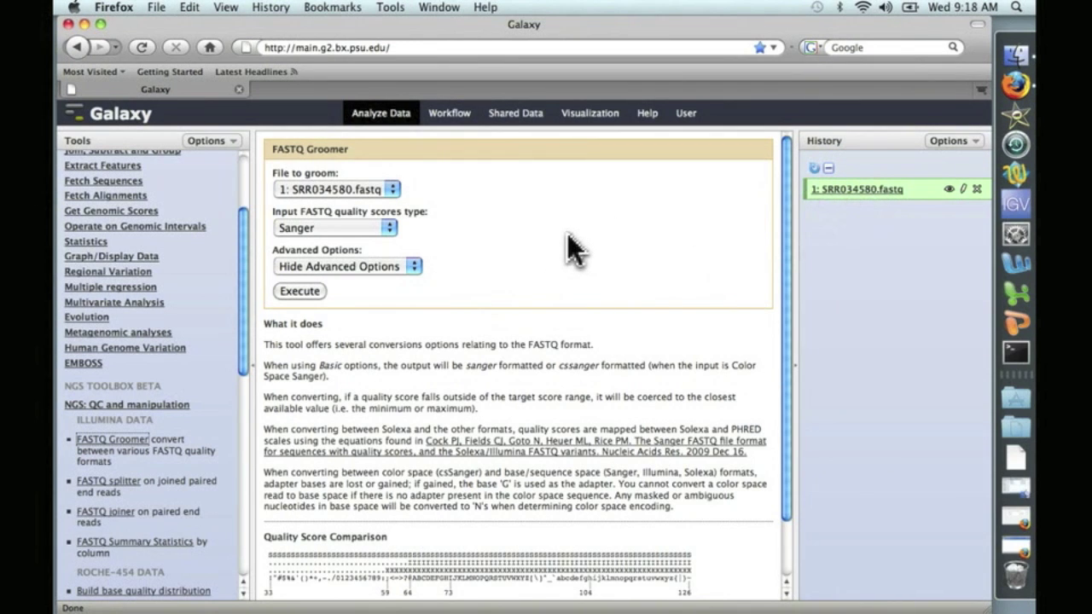
click(389, 228)
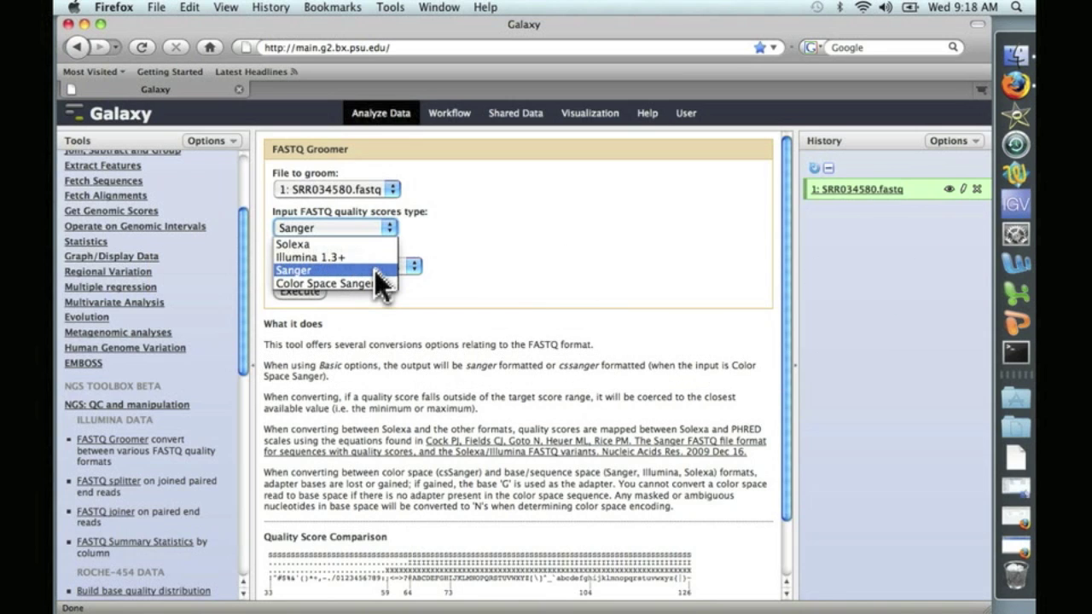
click(374, 269)
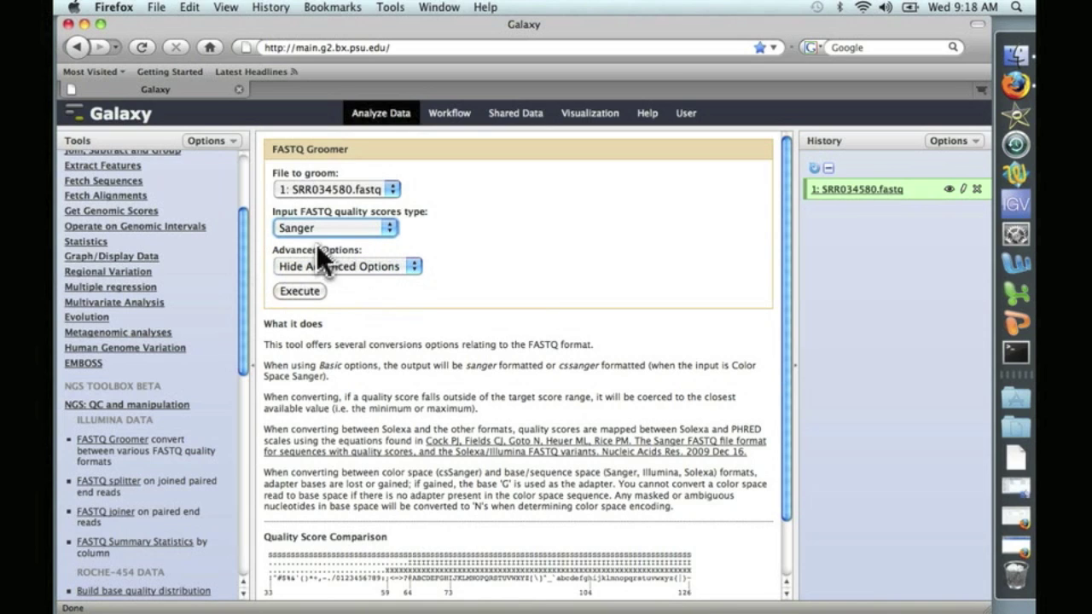
click(304, 290)
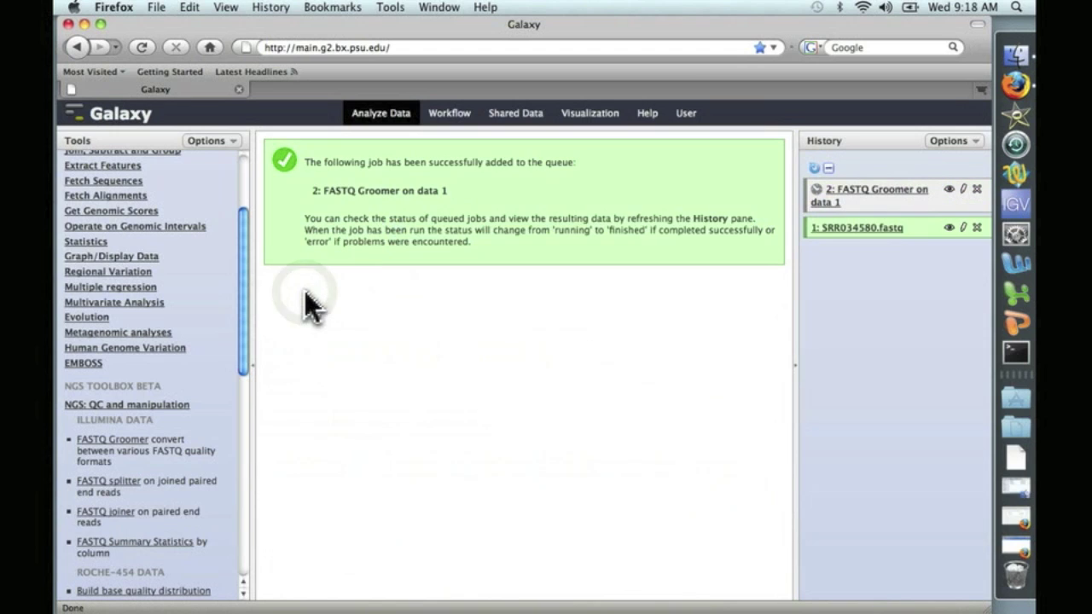